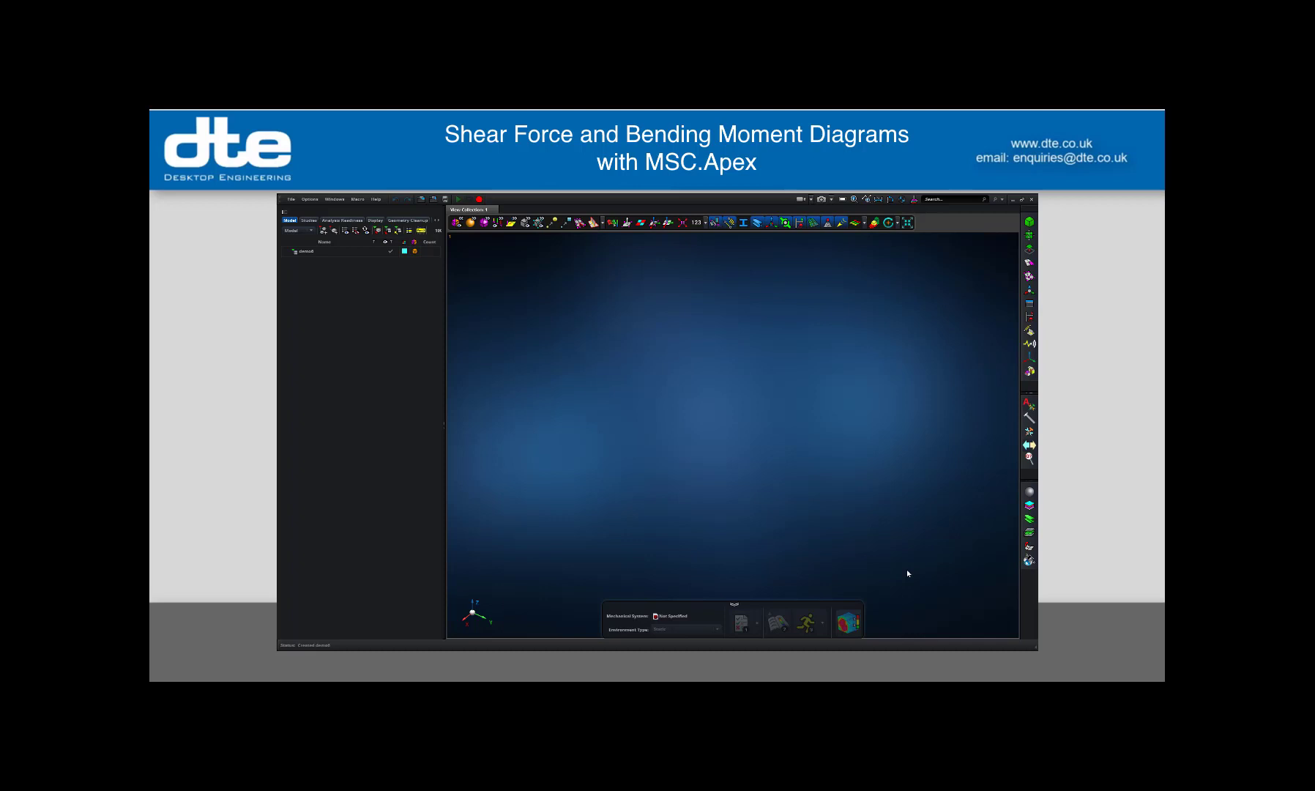
# - Start a Nastran FEM import with are_out3.bdf as the model and are_out3.h5 as results
pyautogui.click(290, 199)
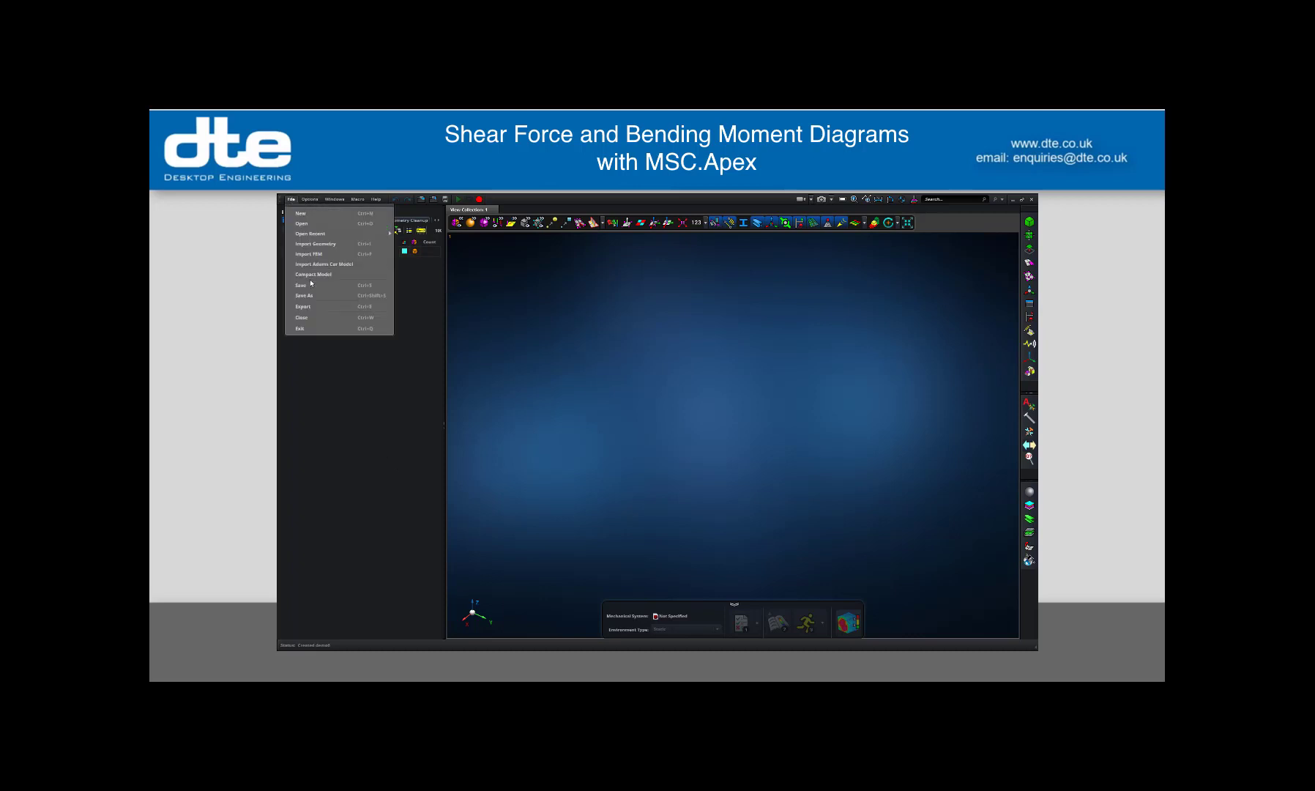
pyautogui.click(308, 253)
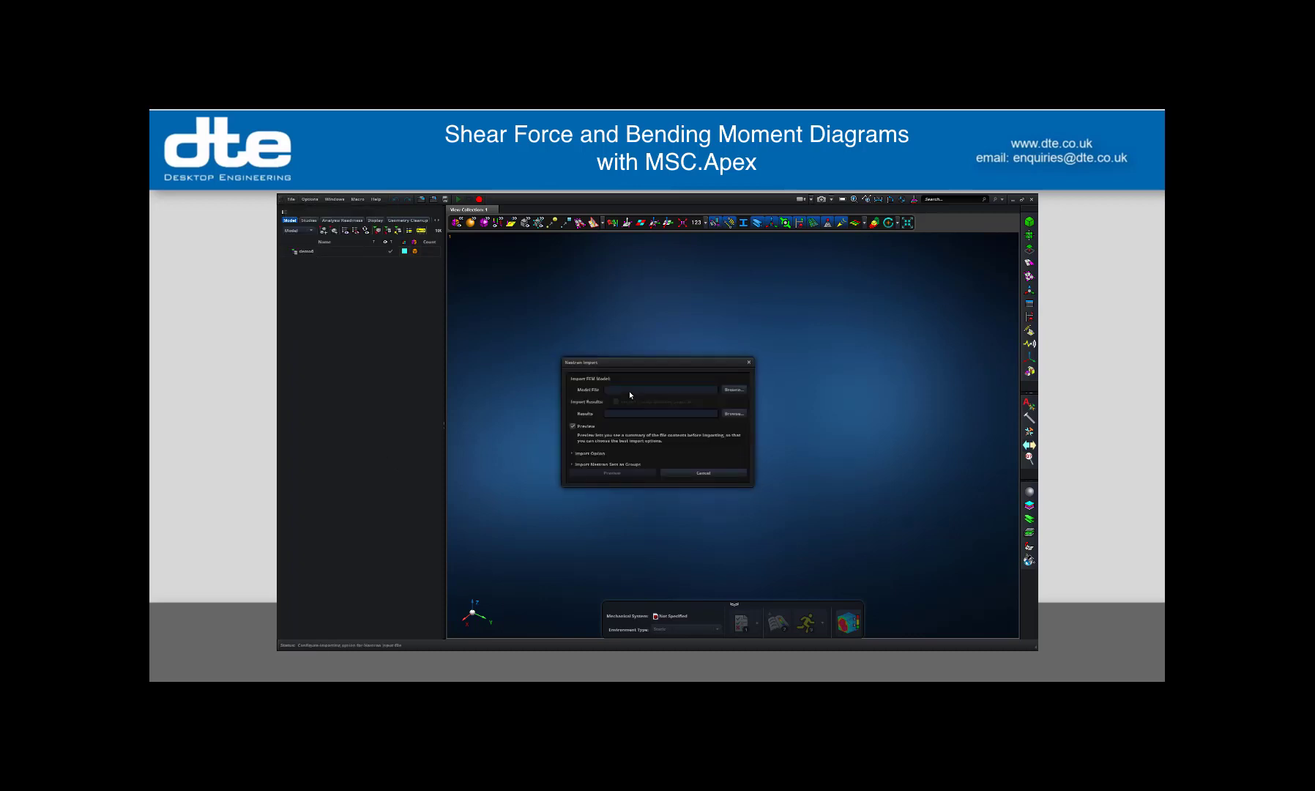
pyautogui.click(732, 390)
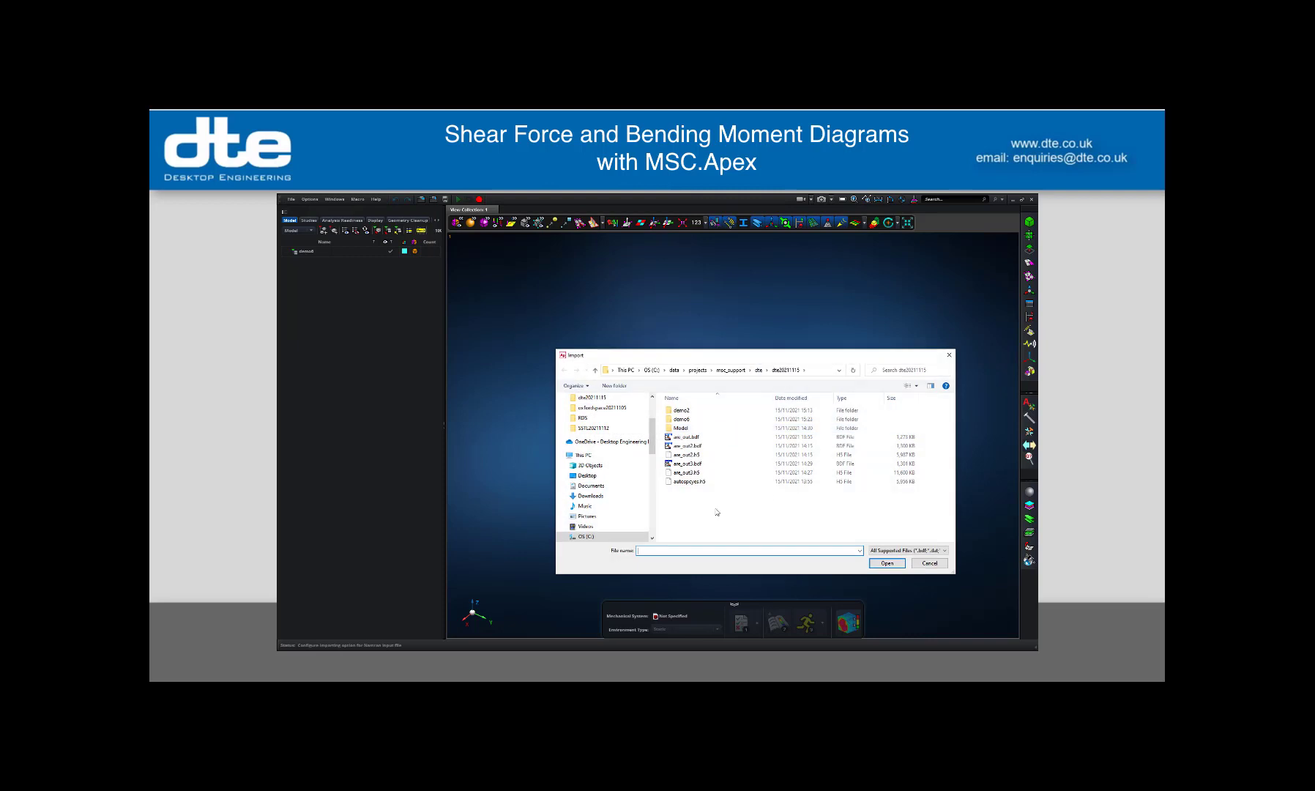
pyautogui.click(697, 464)
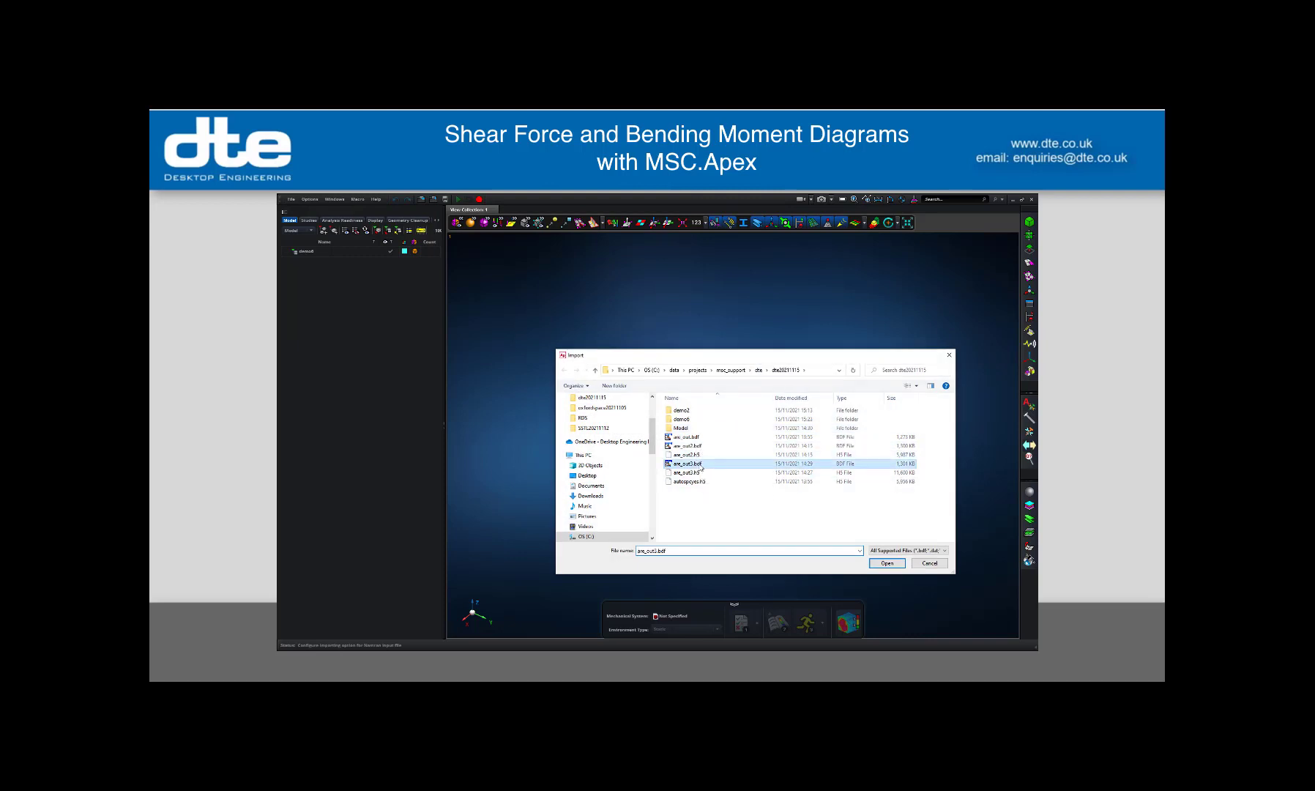
pyautogui.click(879, 564)
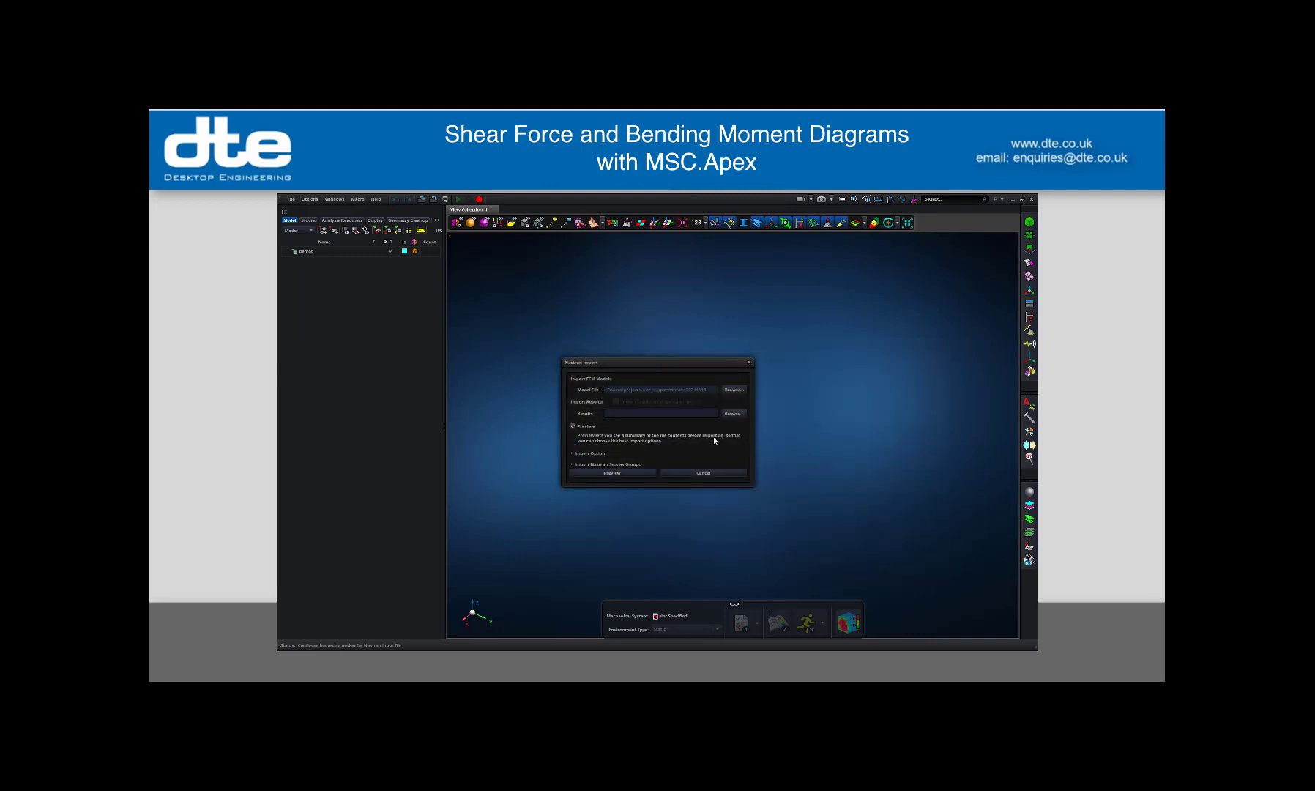
pyautogui.click(731, 414)
pyautogui.click(703, 445)
pyautogui.click(887, 563)
# - Set the effective consistent units to mm-t-s-N-K and preview the import
pyautogui.click(572, 454)
pyautogui.click(617, 491)
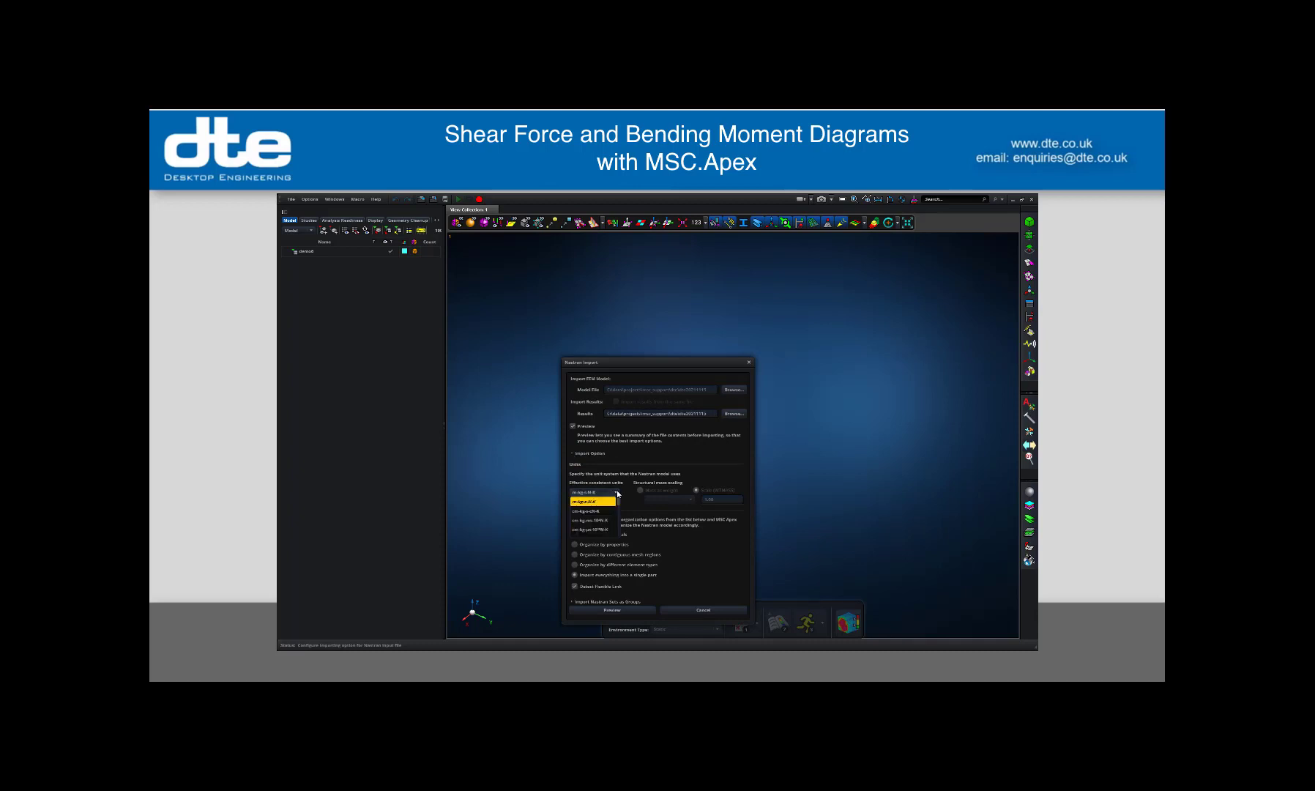
pyautogui.scroll(-1, 619, 503)
pyautogui.scroll(-4, 618, 505)
pyautogui.click(594, 520)
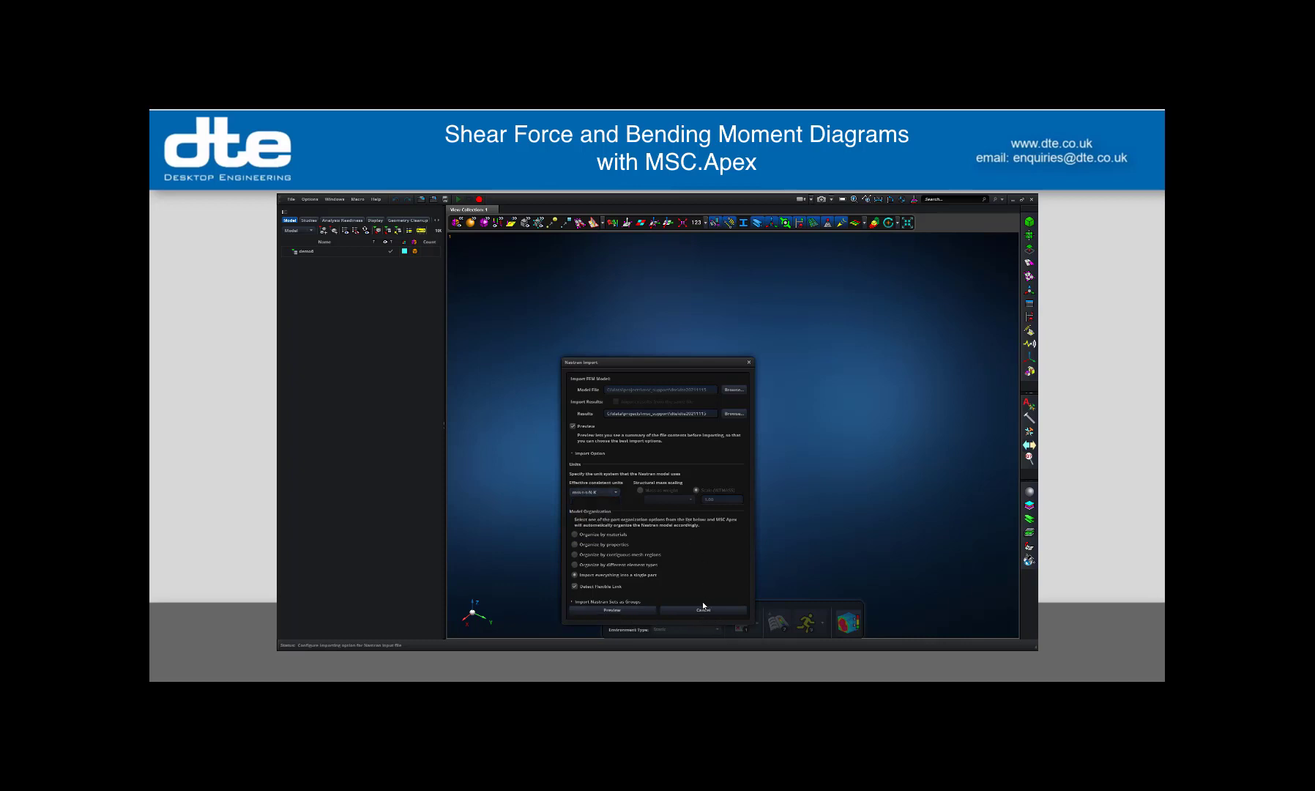
pyautogui.click(638, 611)
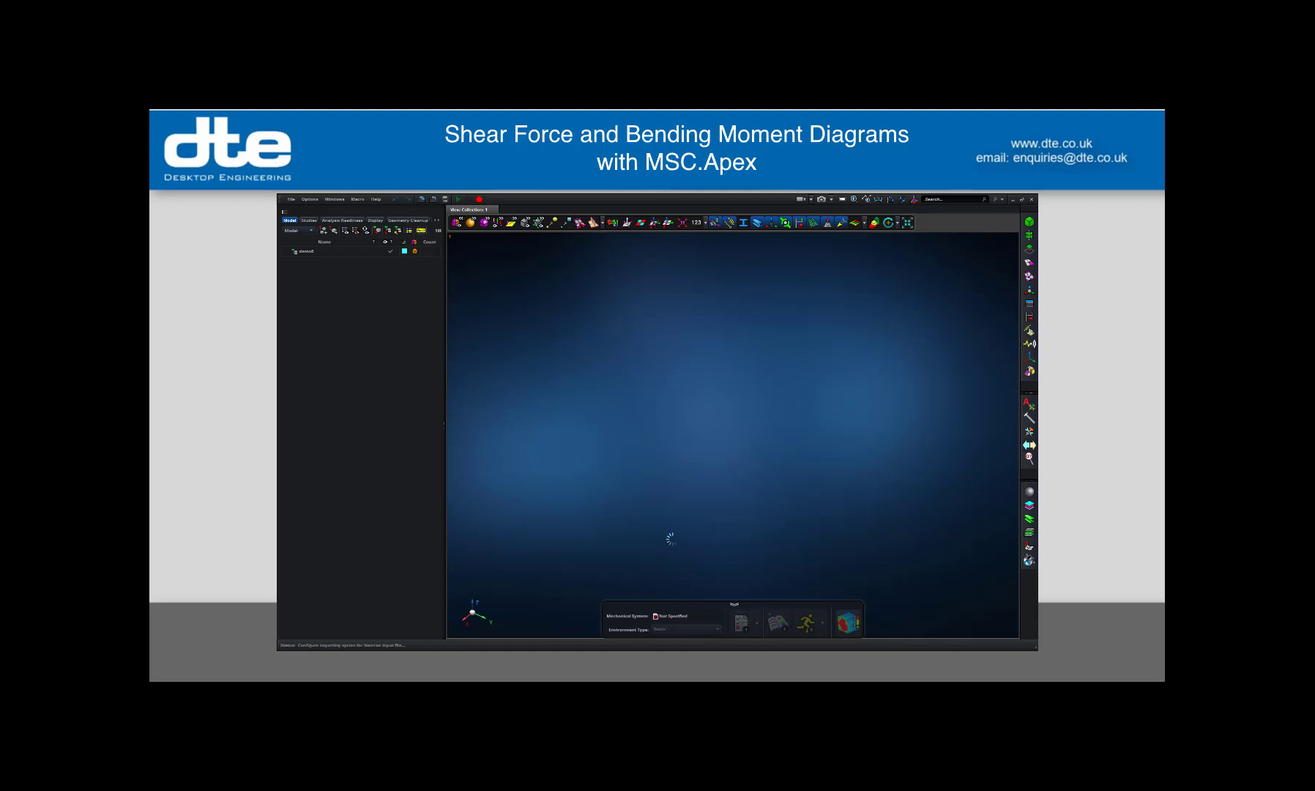
# - Import the previewed beam mesh, colour it by shell thickness, and enter post-processing
pyautogui.click(609, 562)
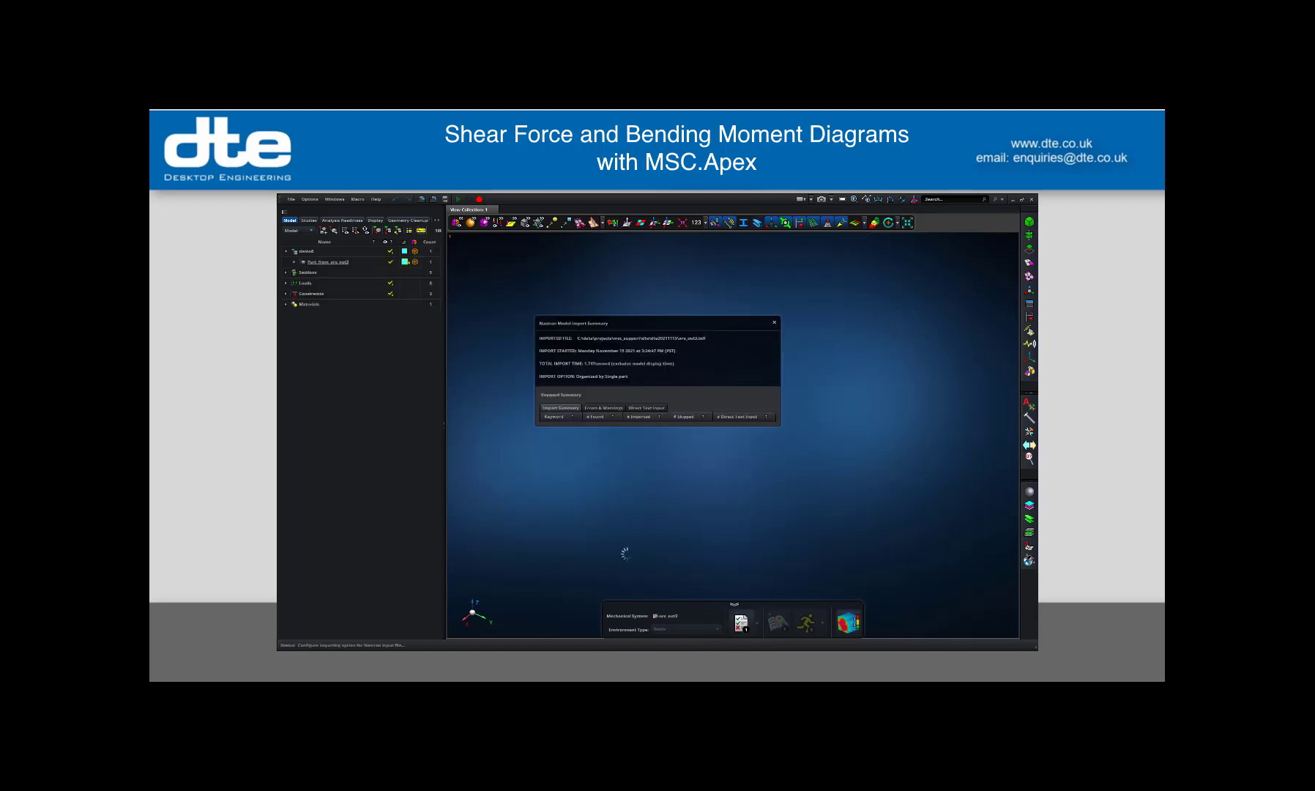
pyautogui.click(774, 322)
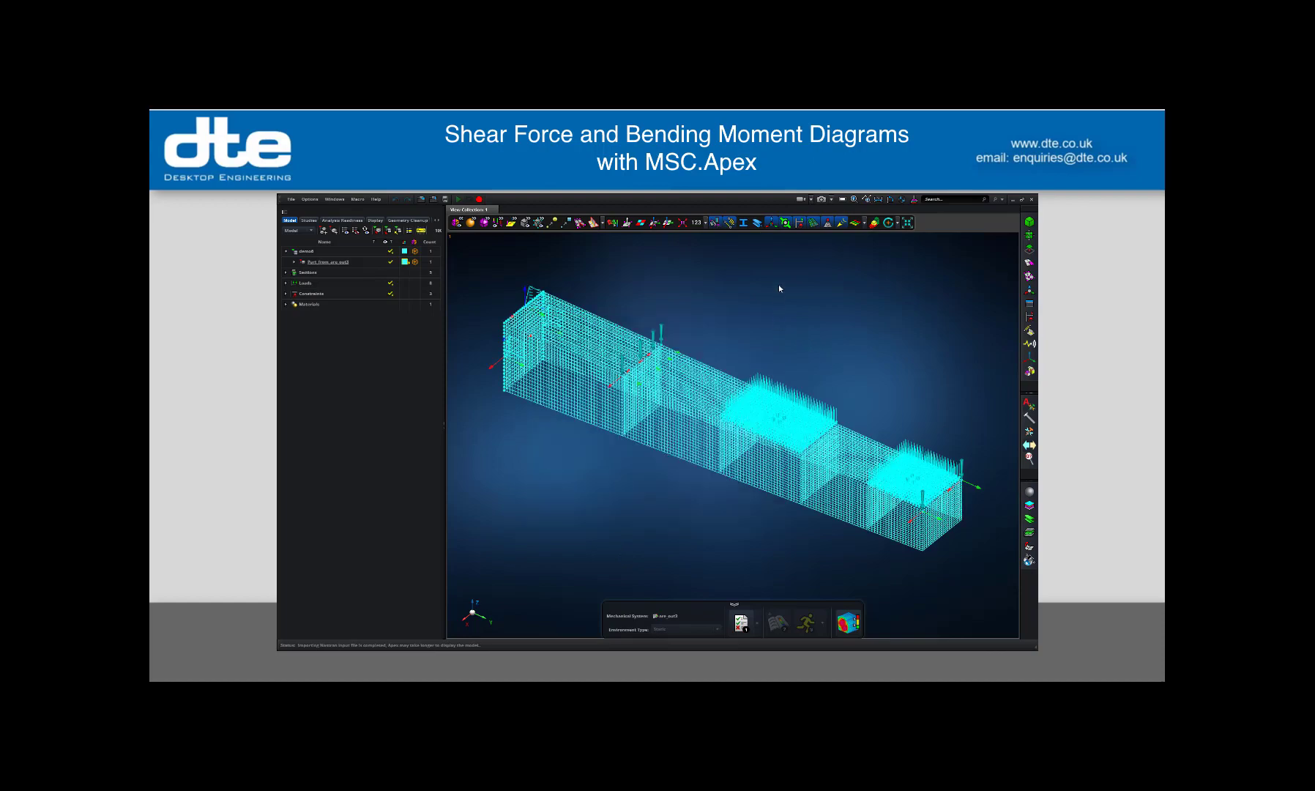
pyautogui.click(854, 223)
pyautogui.moveTo(826, 362); pyautogui.dragTo(629, 348, button='middle')
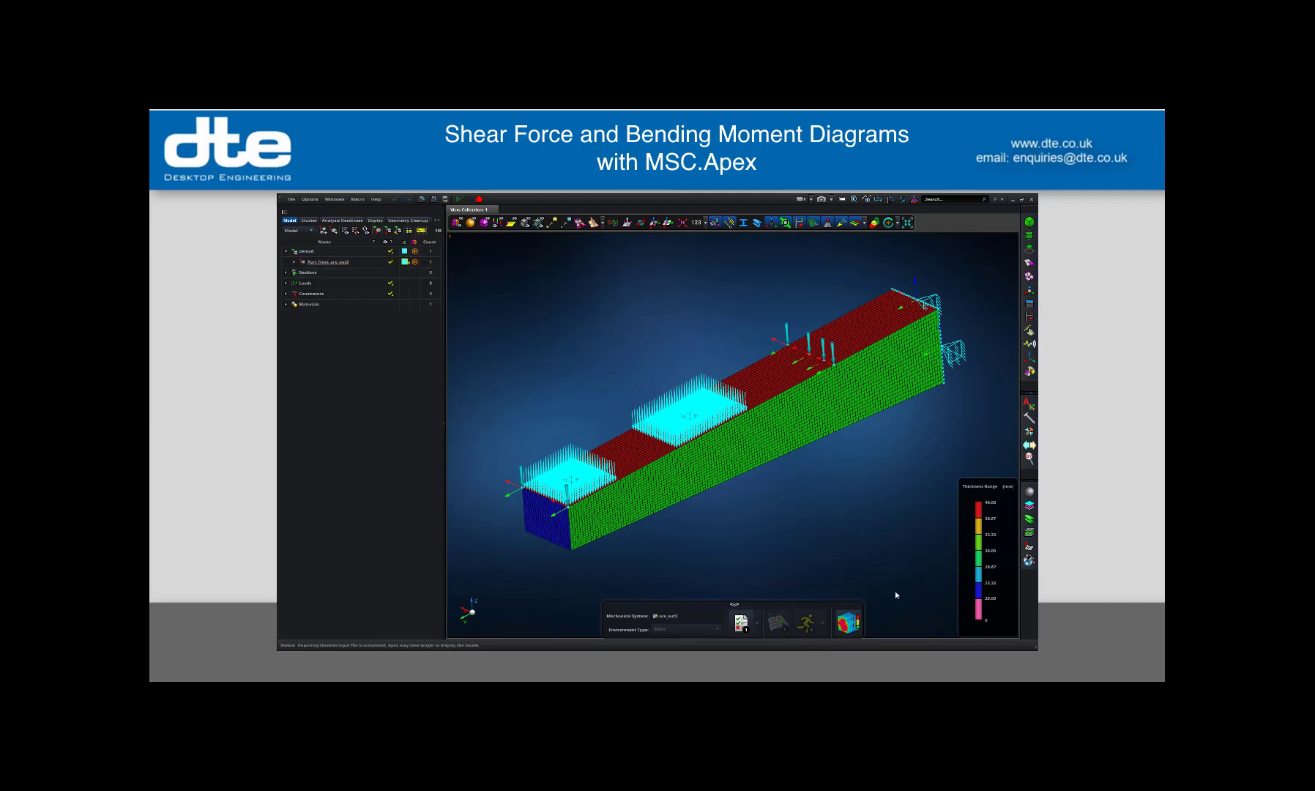
pyautogui.click(848, 622)
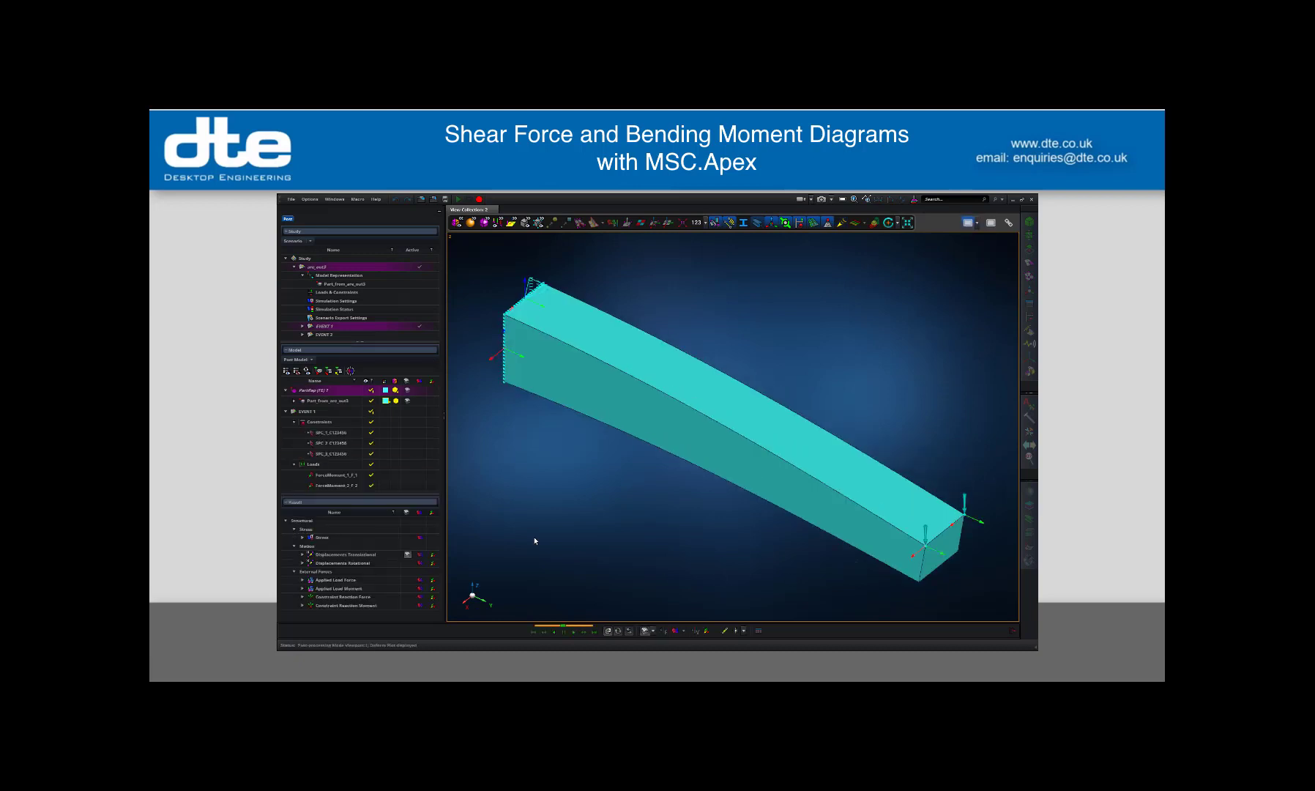
# - View the Von Mises stress fringe for EVENT 1, then EVENT 2, and exit post-processing
pyautogui.click(675, 630)
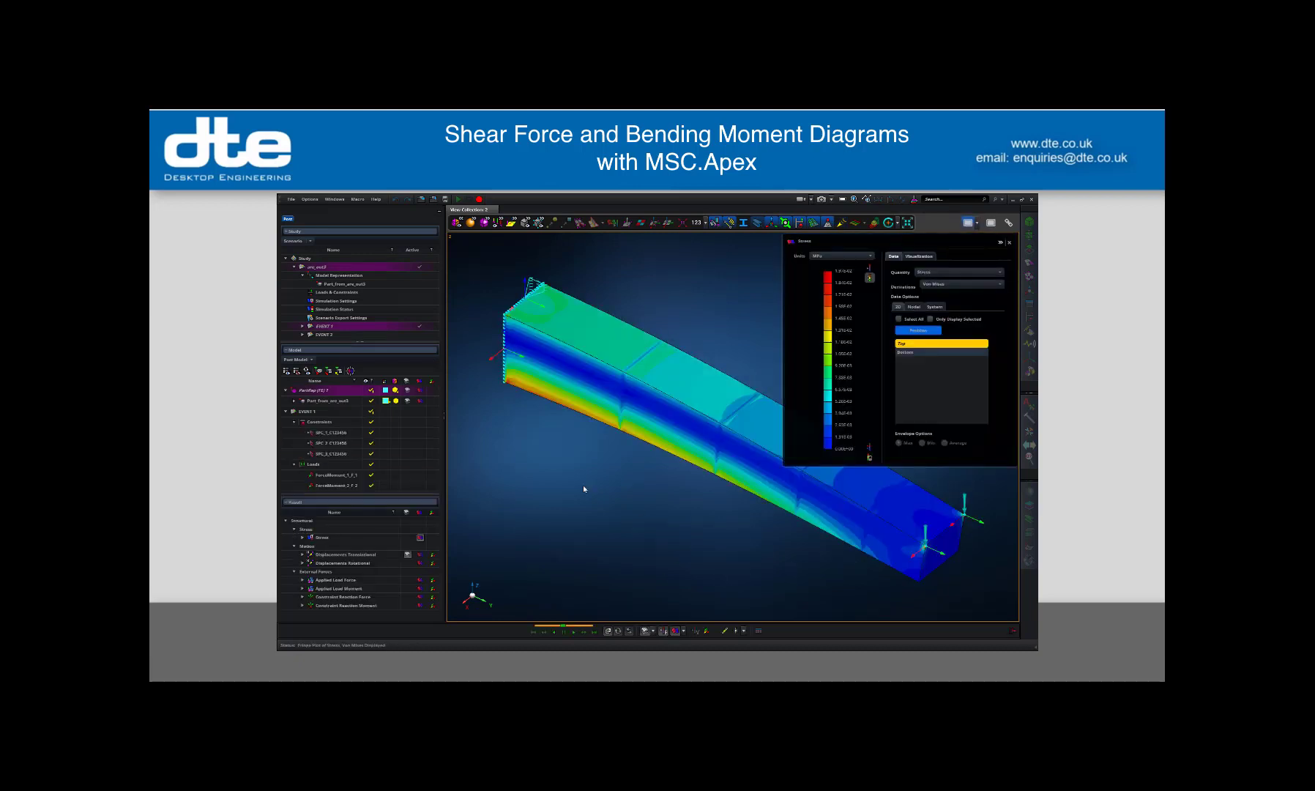
pyautogui.moveTo(683, 507); pyautogui.dragTo(553, 486, button='middle')
pyautogui.moveTo(617, 407); pyautogui.dragTo(577, 404, button='middle')
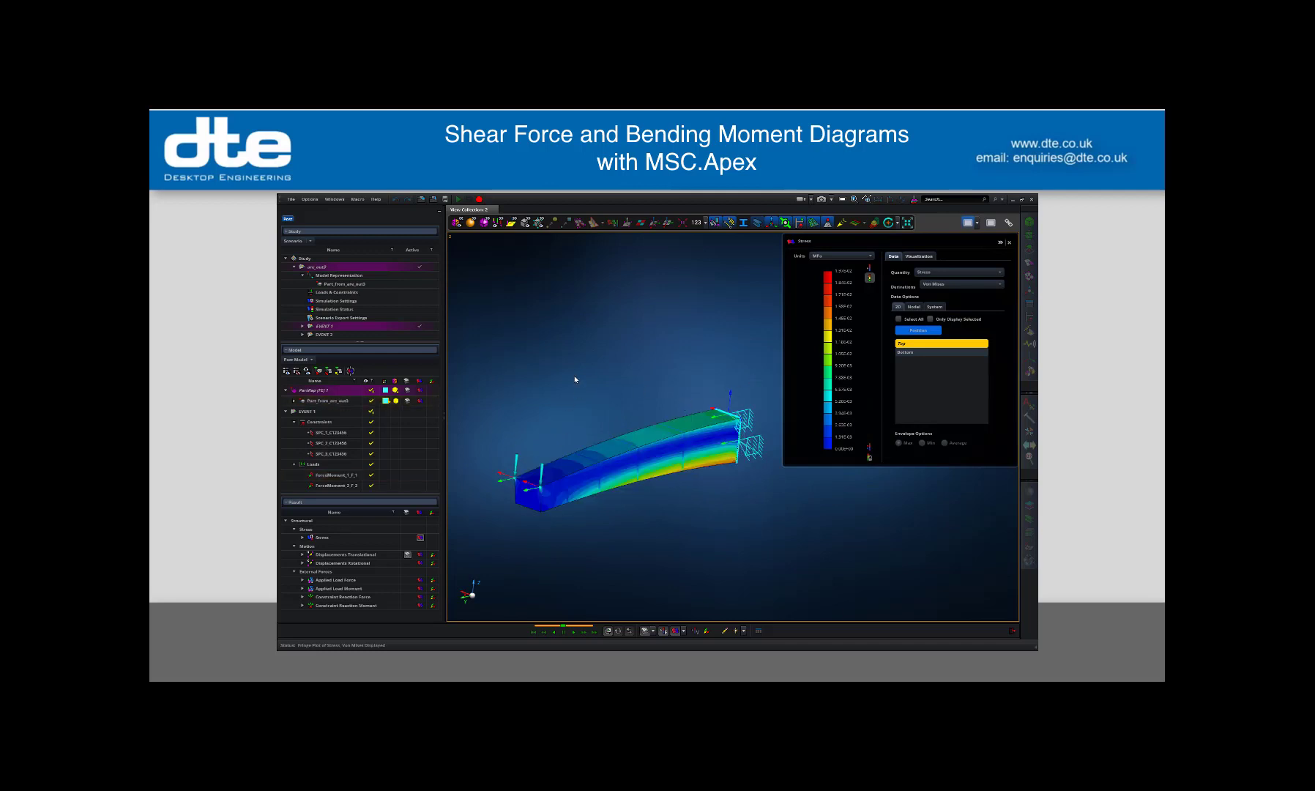
pyautogui.doubleClick(363, 334)
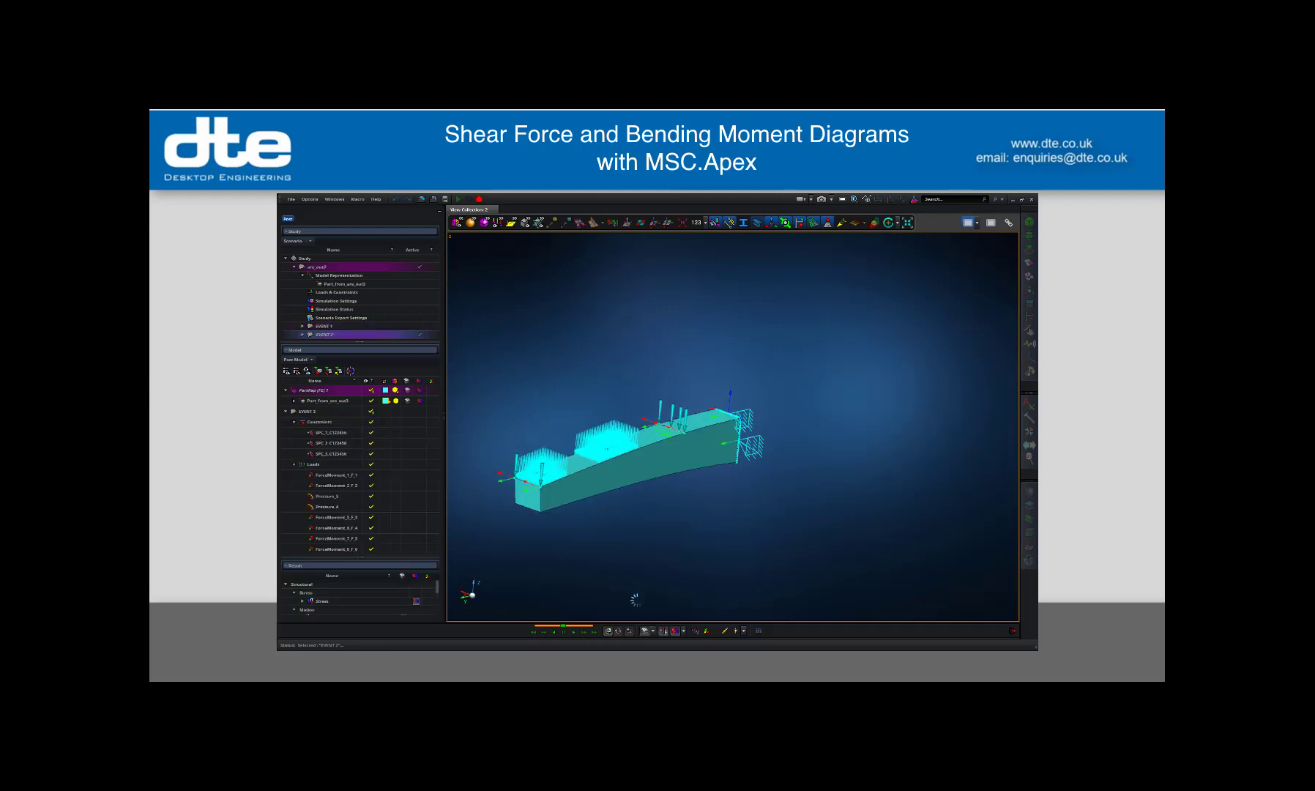
pyautogui.moveTo(668, 517); pyautogui.dragTo(669, 527, button='middle')
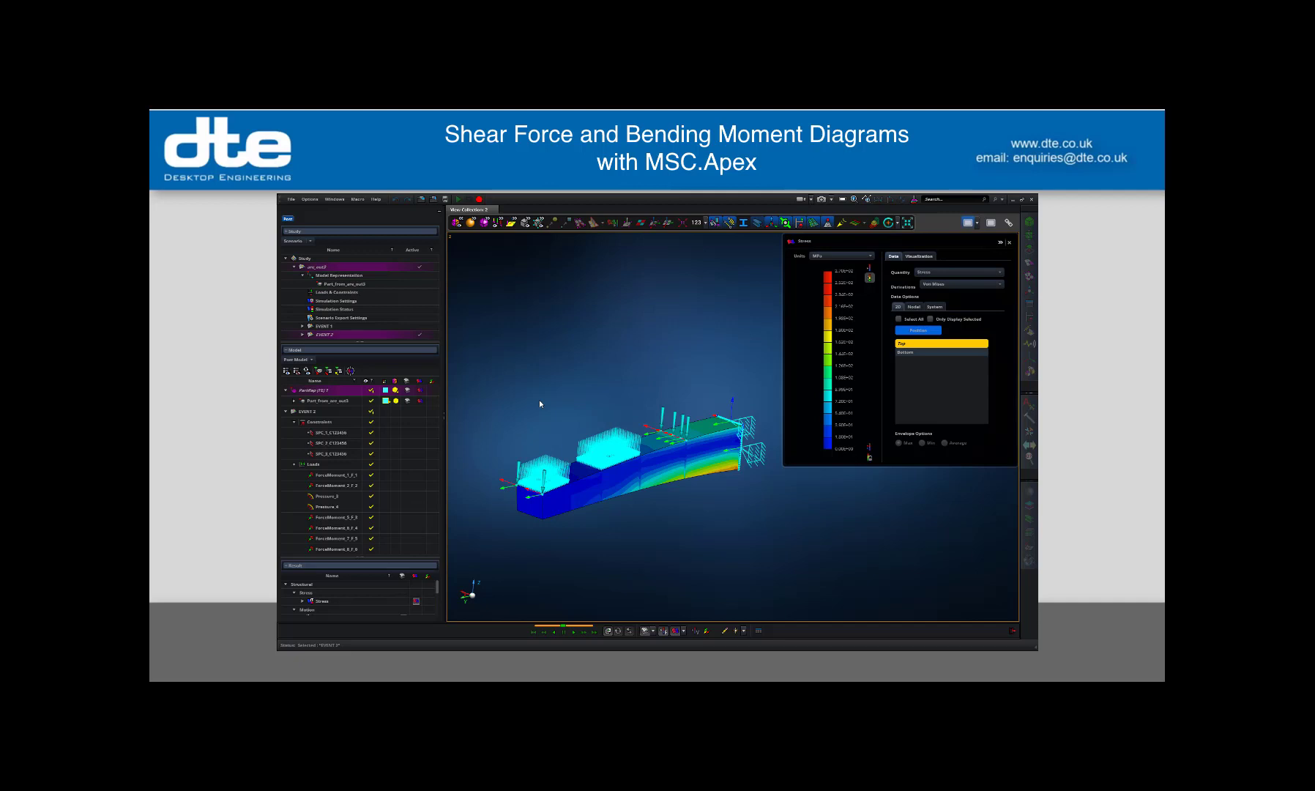
pyautogui.click(1012, 632)
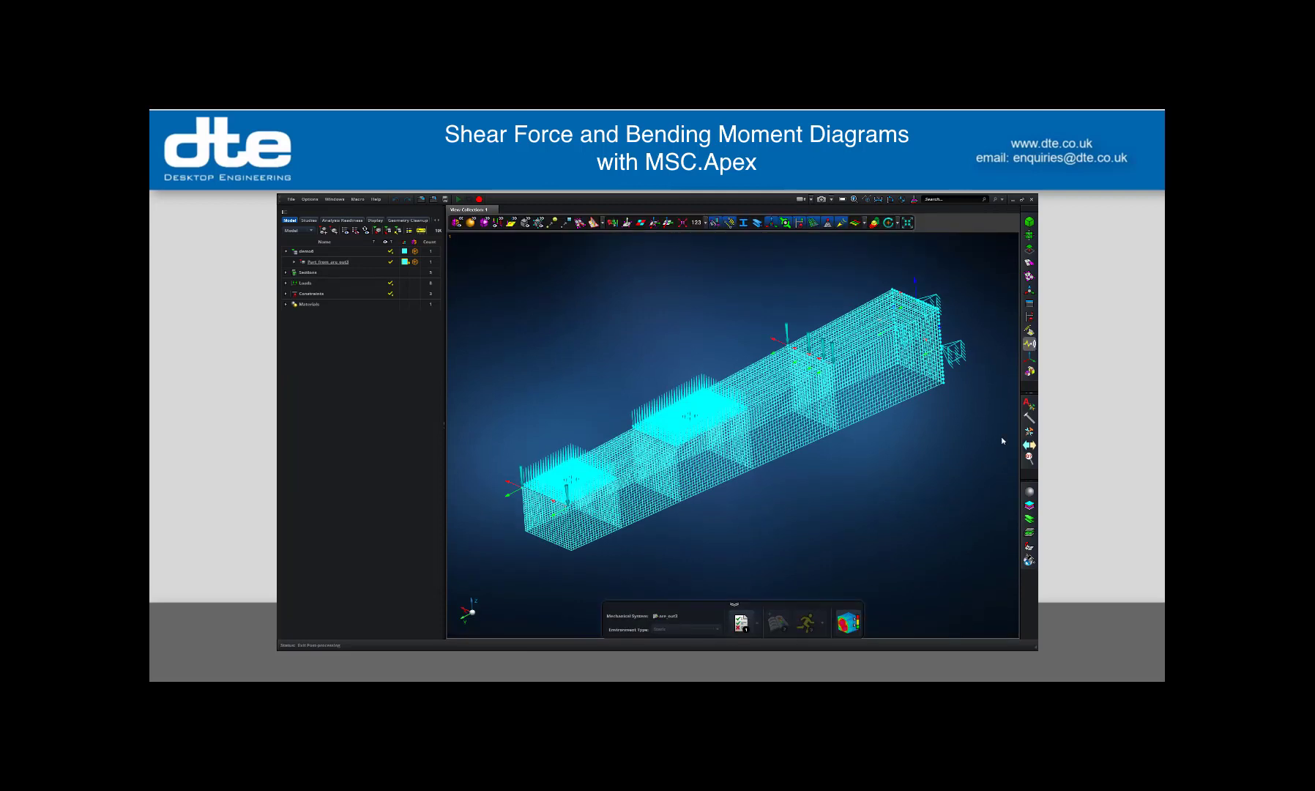
# - Start an X-Section Force Sensor array and select the beam as the sectioned entity
pyautogui.click(1028, 343)
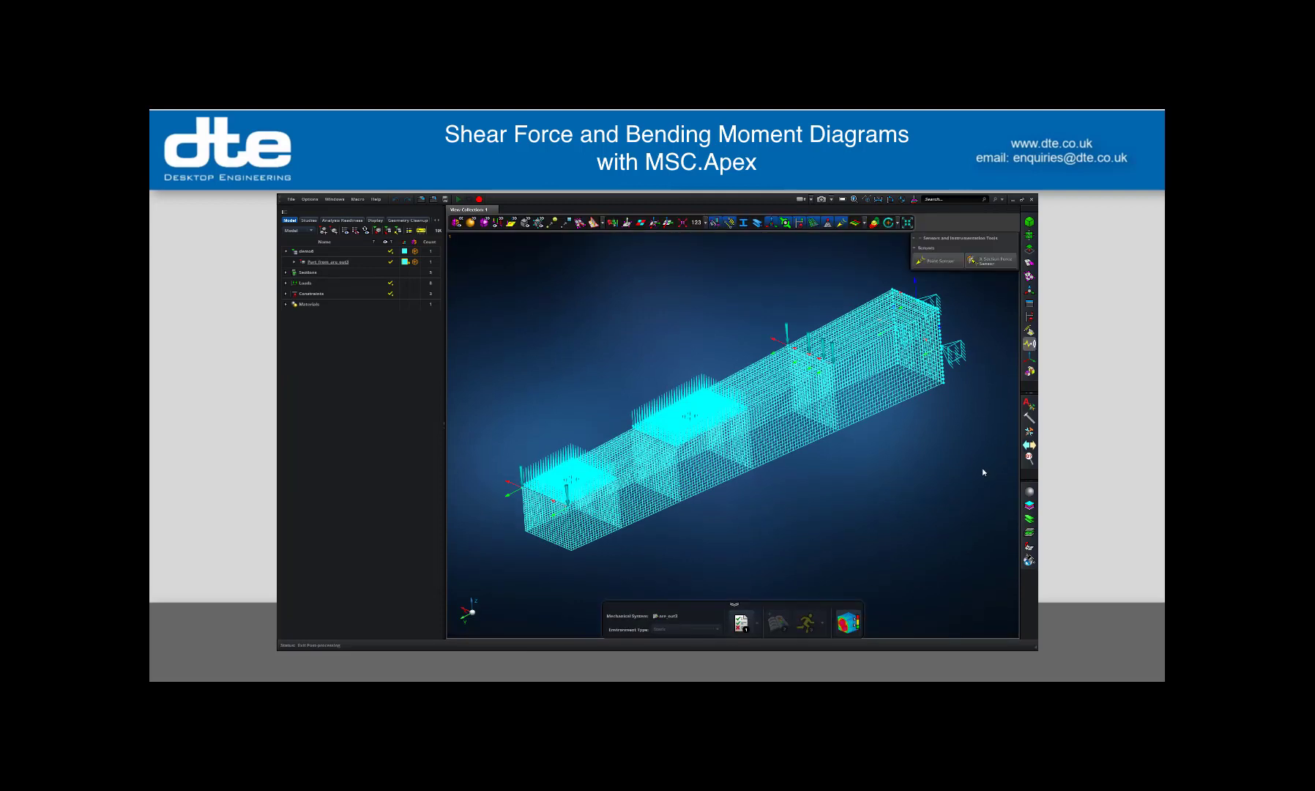
pyautogui.click(987, 264)
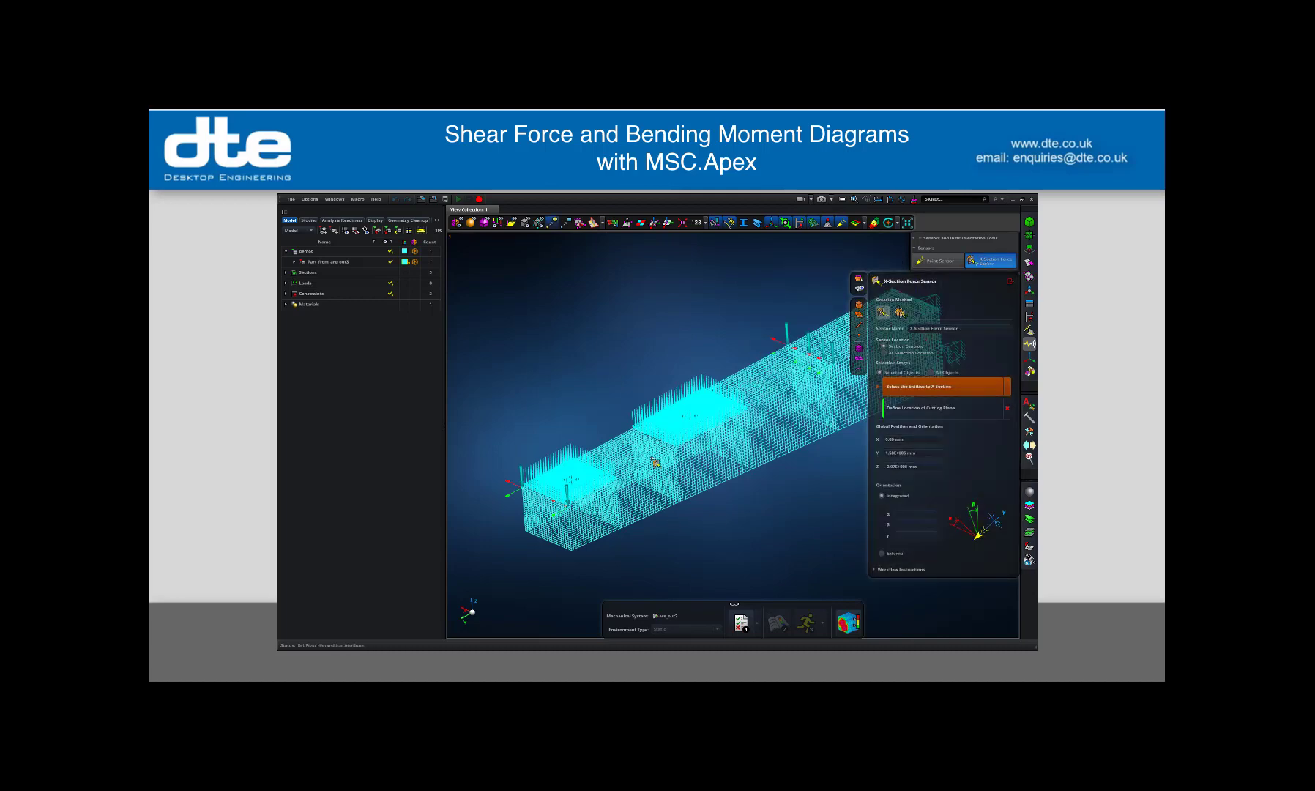
pyautogui.click(900, 313)
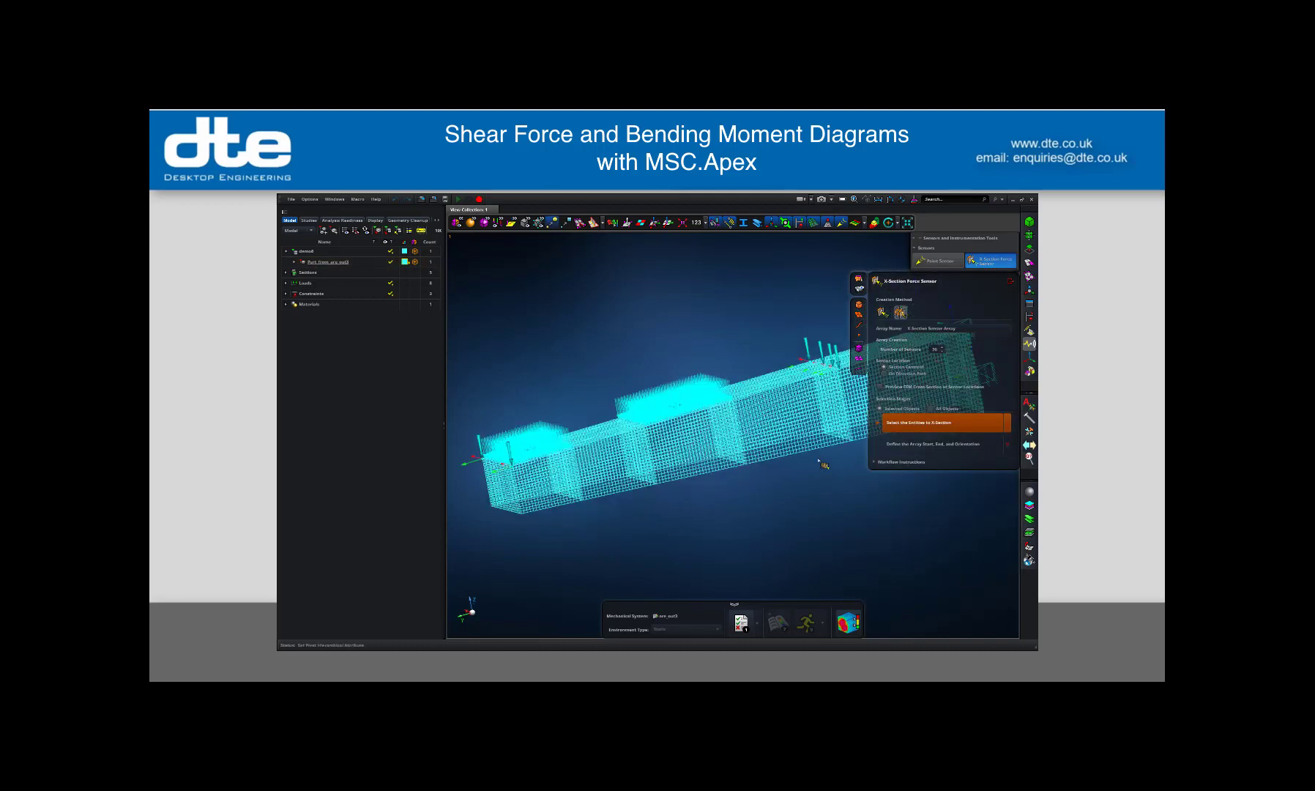
pyautogui.moveTo(824, 463); pyautogui.dragTo(789, 528, button='middle')
pyautogui.click(750, 454)
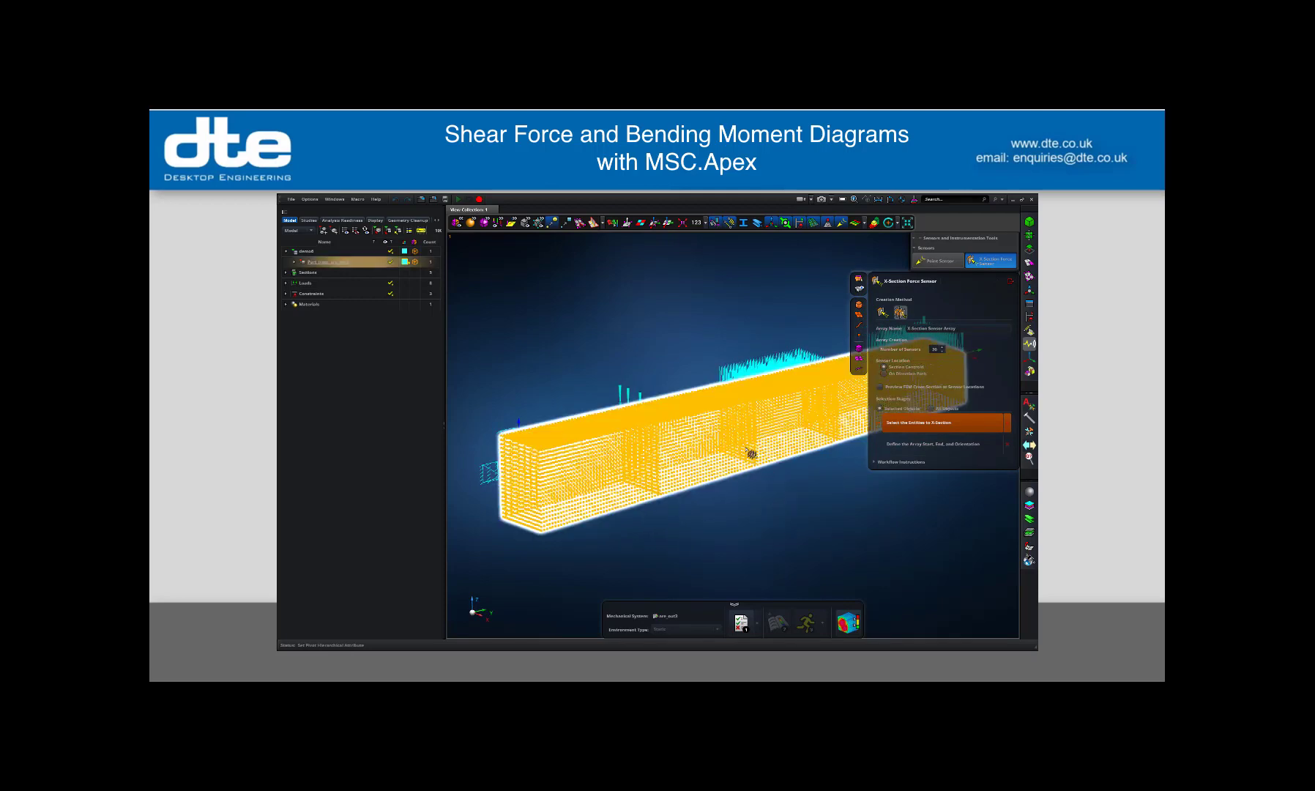
pyautogui.middleClick(816, 513)
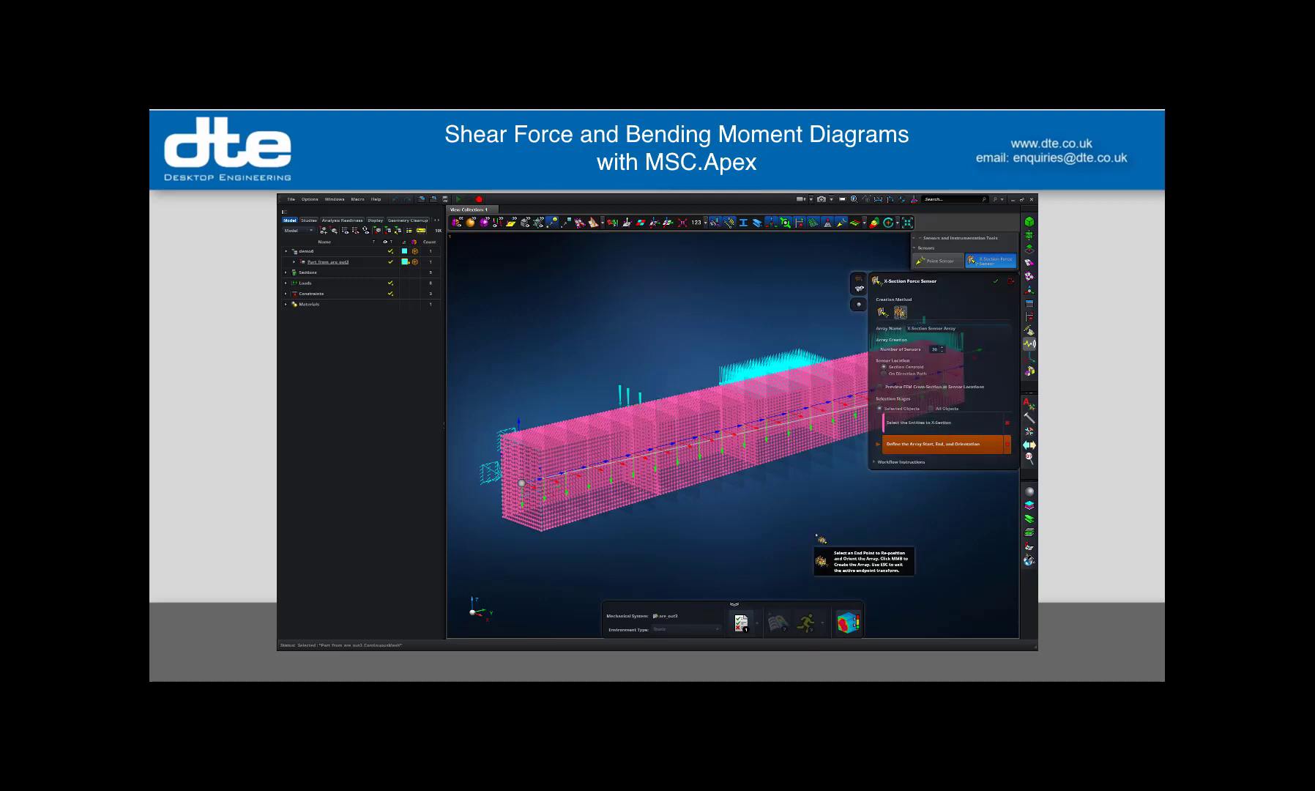
# - Set the array end point at the beam's far end to create 10 sensors along it
pyautogui.moveTo(839, 524); pyautogui.dragTo(793, 544, button='middle')
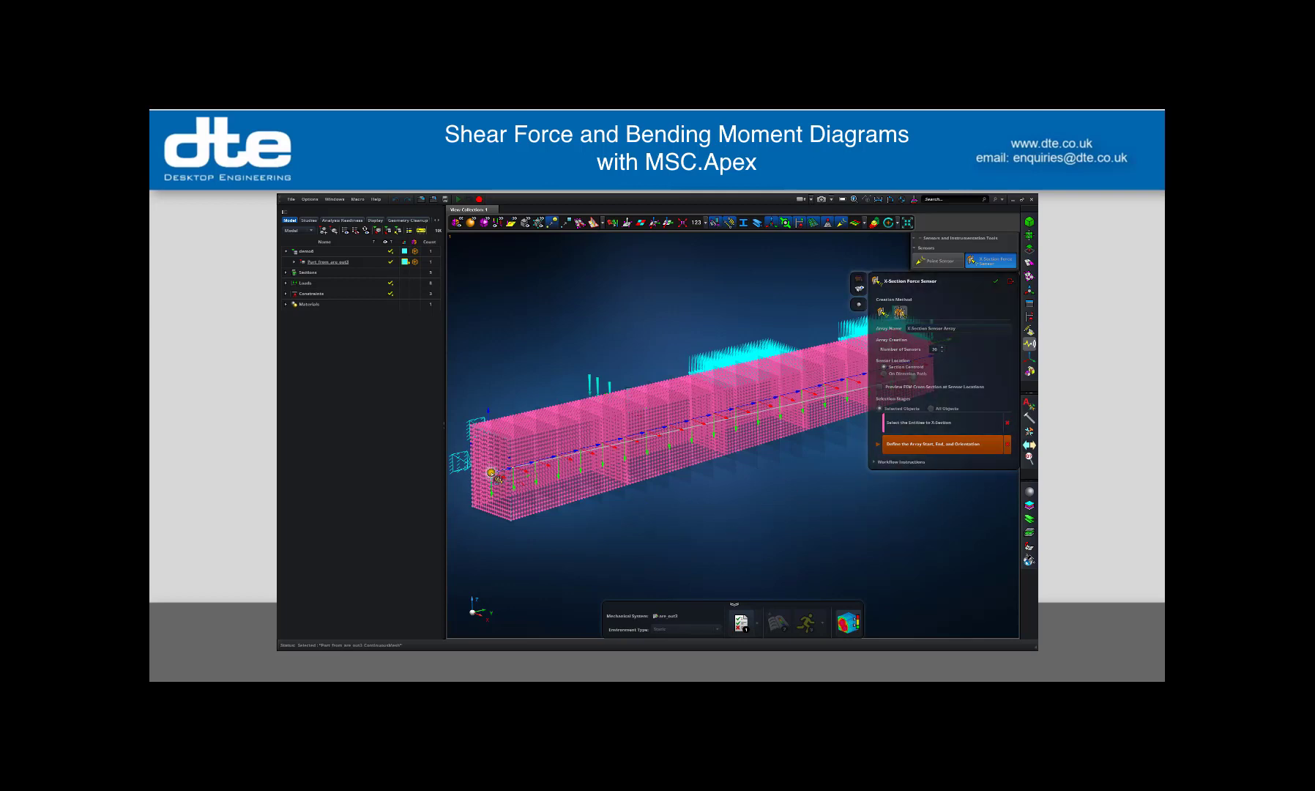
pyautogui.moveTo(689, 537); pyautogui.dragTo(662, 463, button='middle')
pyautogui.click(656, 450)
pyautogui.middleClick(741, 469)
pyautogui.moveTo(699, 533); pyautogui.dragTo(748, 444, button='middle')
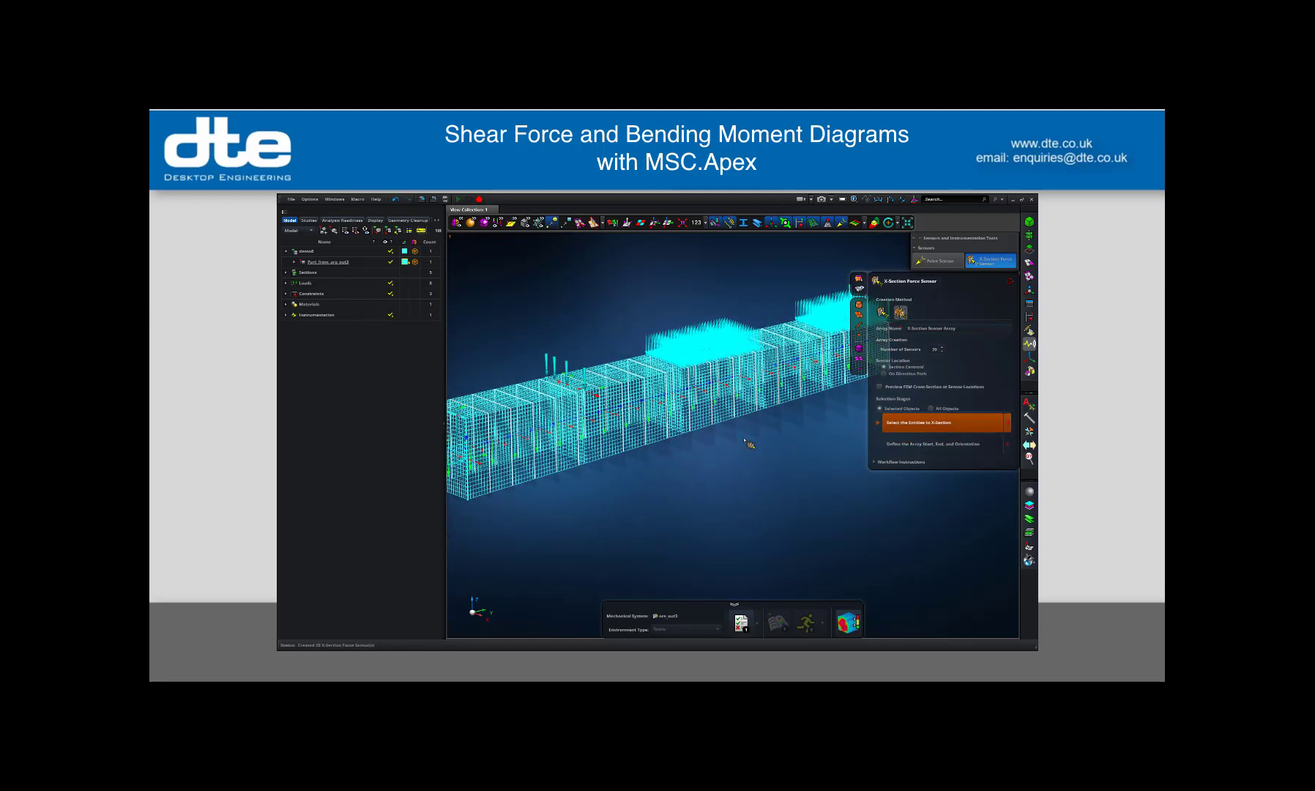
pyautogui.click(1010, 280)
pyautogui.moveTo(753, 496); pyautogui.dragTo(742, 476, button='middle')
pyautogui.moveTo(678, 428); pyautogui.dragTo(713, 469, button='middle')
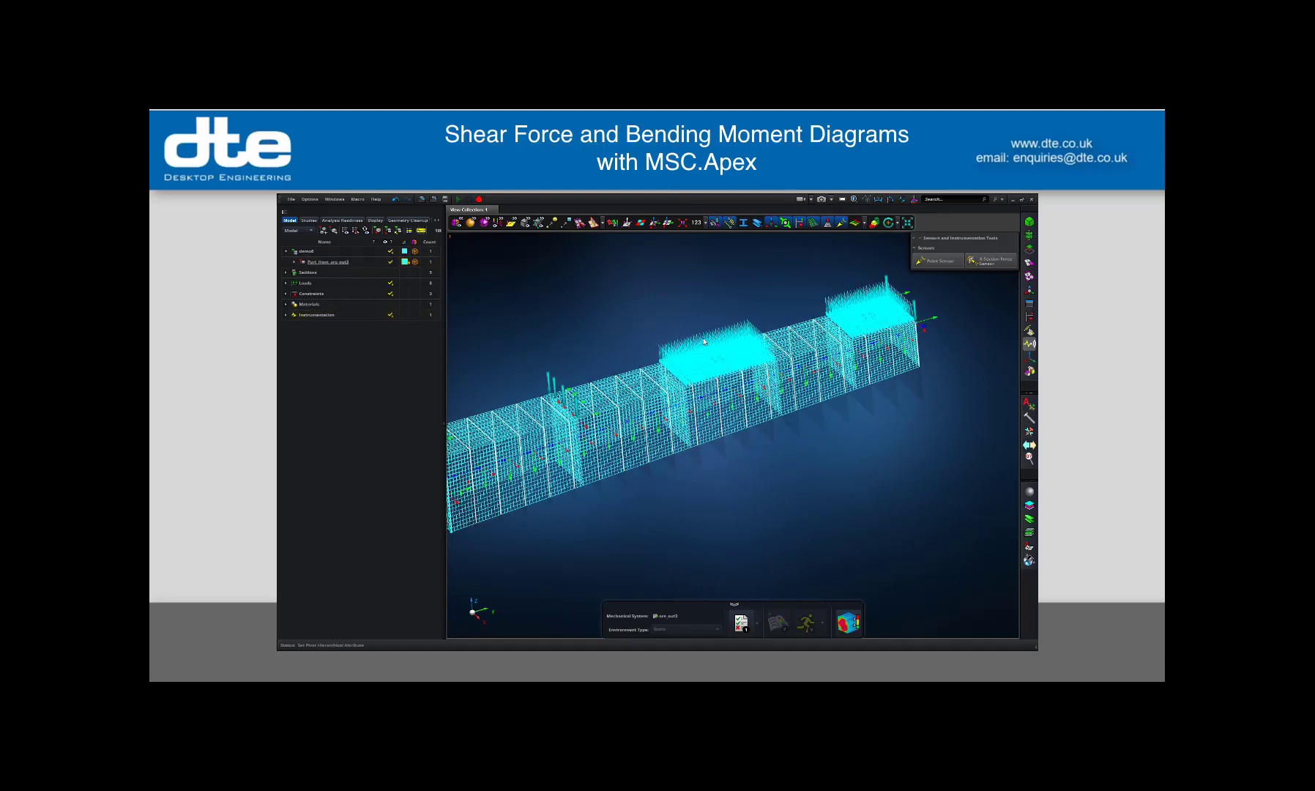
# - Add one more cross-section force sensor, X-Section Force Sensor 11, at a chosen cutting-plane point on the beam
pyautogui.doubleClick(692, 438)
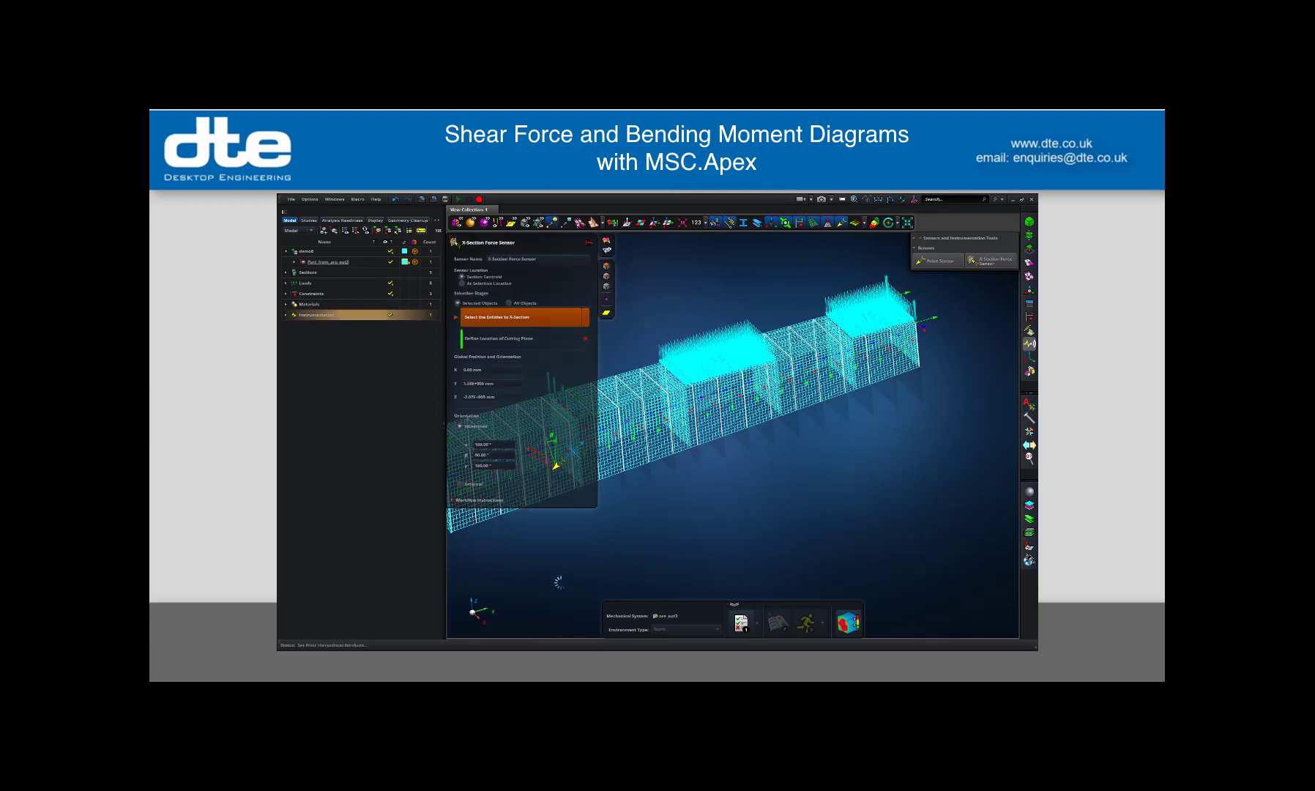
pyautogui.click(683, 407)
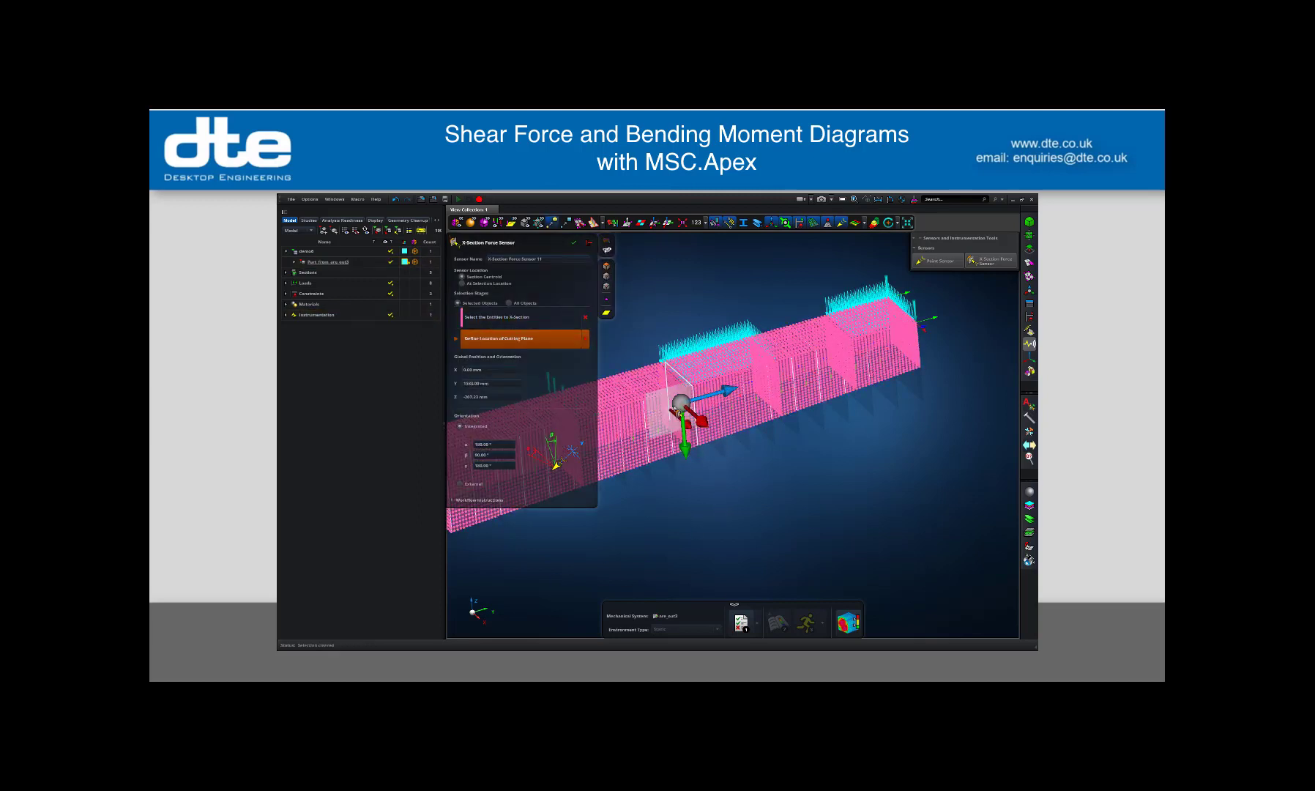
pyautogui.click(715, 416)
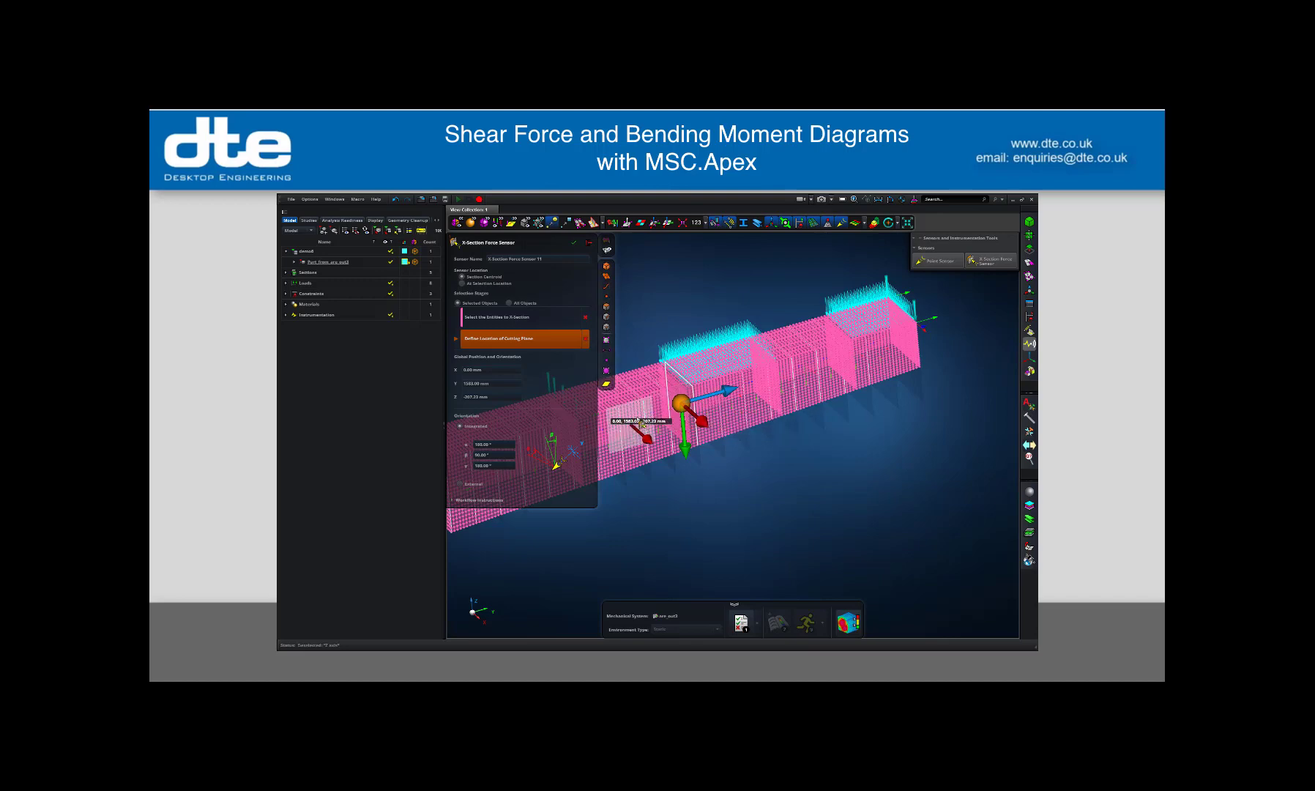
pyautogui.press('Return')
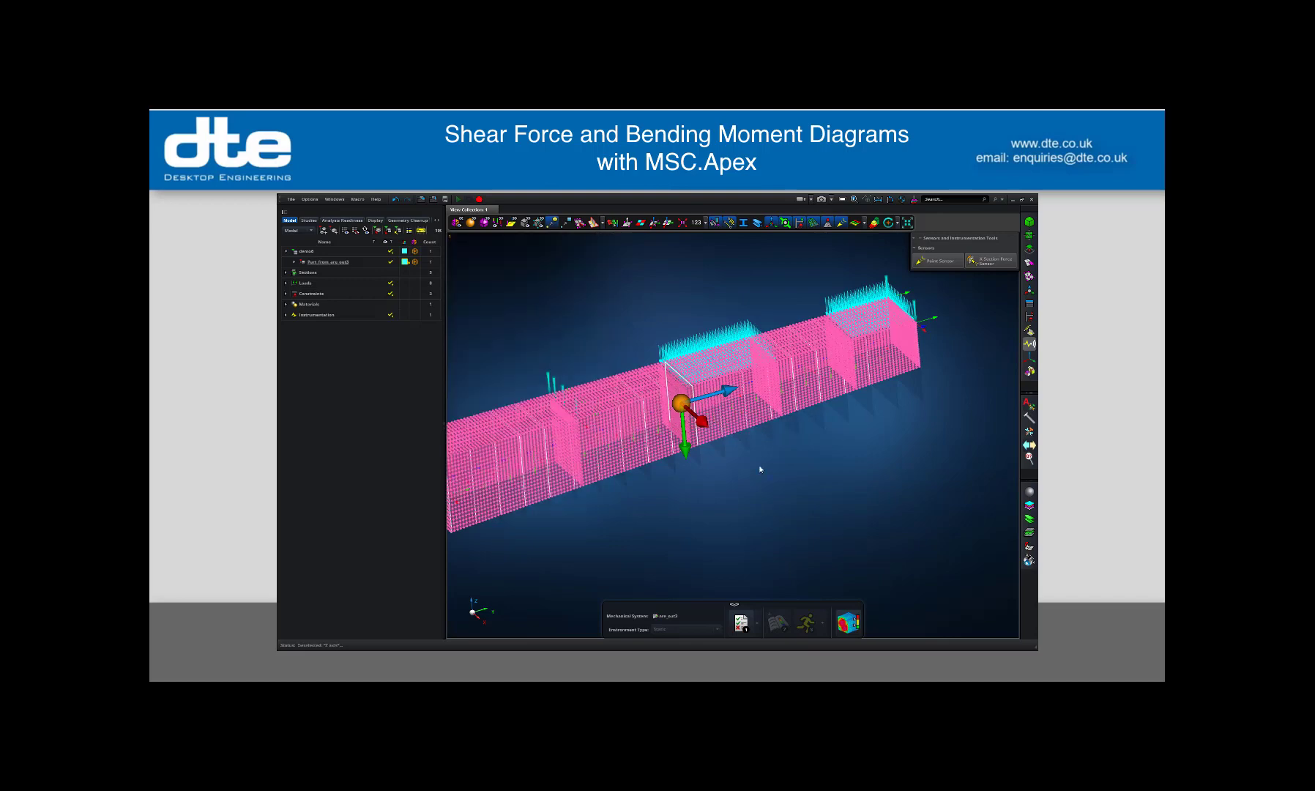
pyautogui.moveTo(768, 507)
pyautogui.mouseDown(button='middle')
pyautogui.moveTo(757, 499)
pyautogui.moveTo(781, 500)
pyautogui.mouseUp(button='middle')
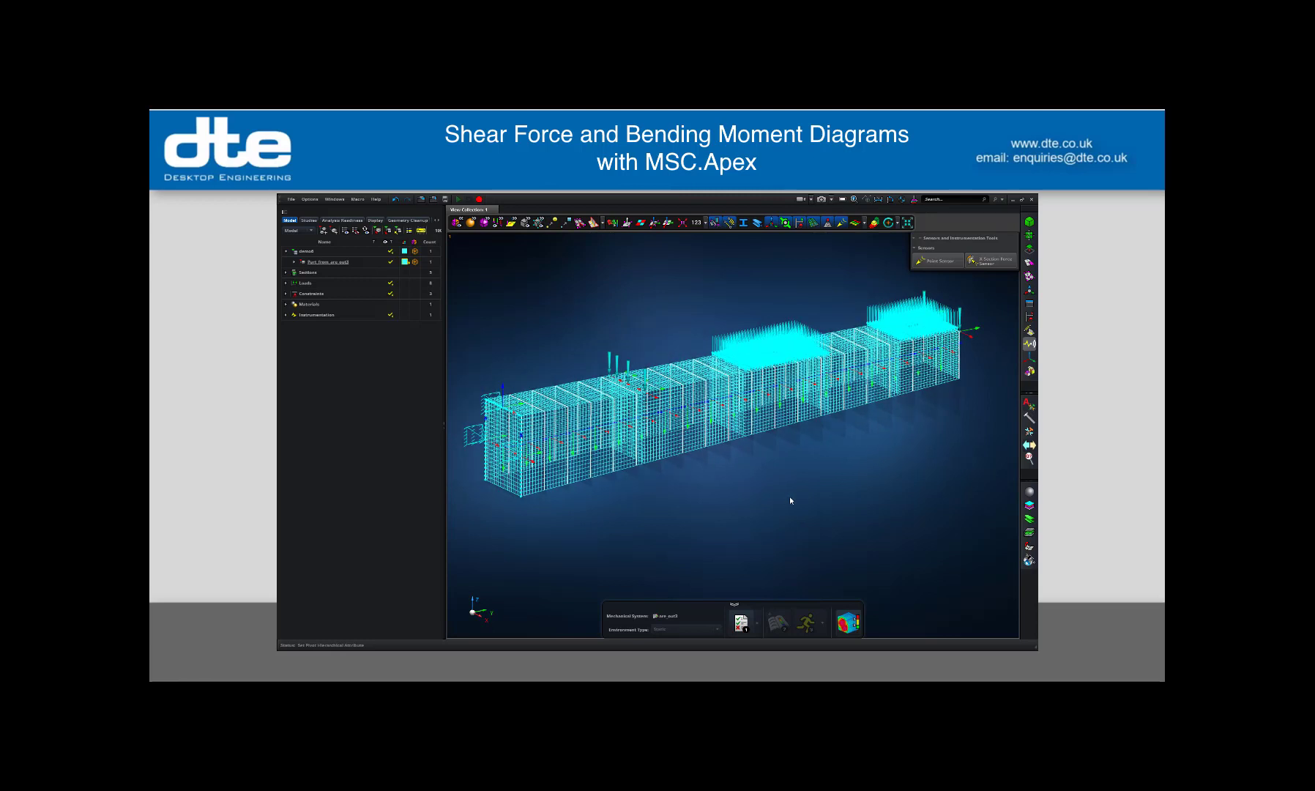
# - Return to post-processing, close the Stress panel, and make EVENT 1 the active load event
pyautogui.click(849, 622)
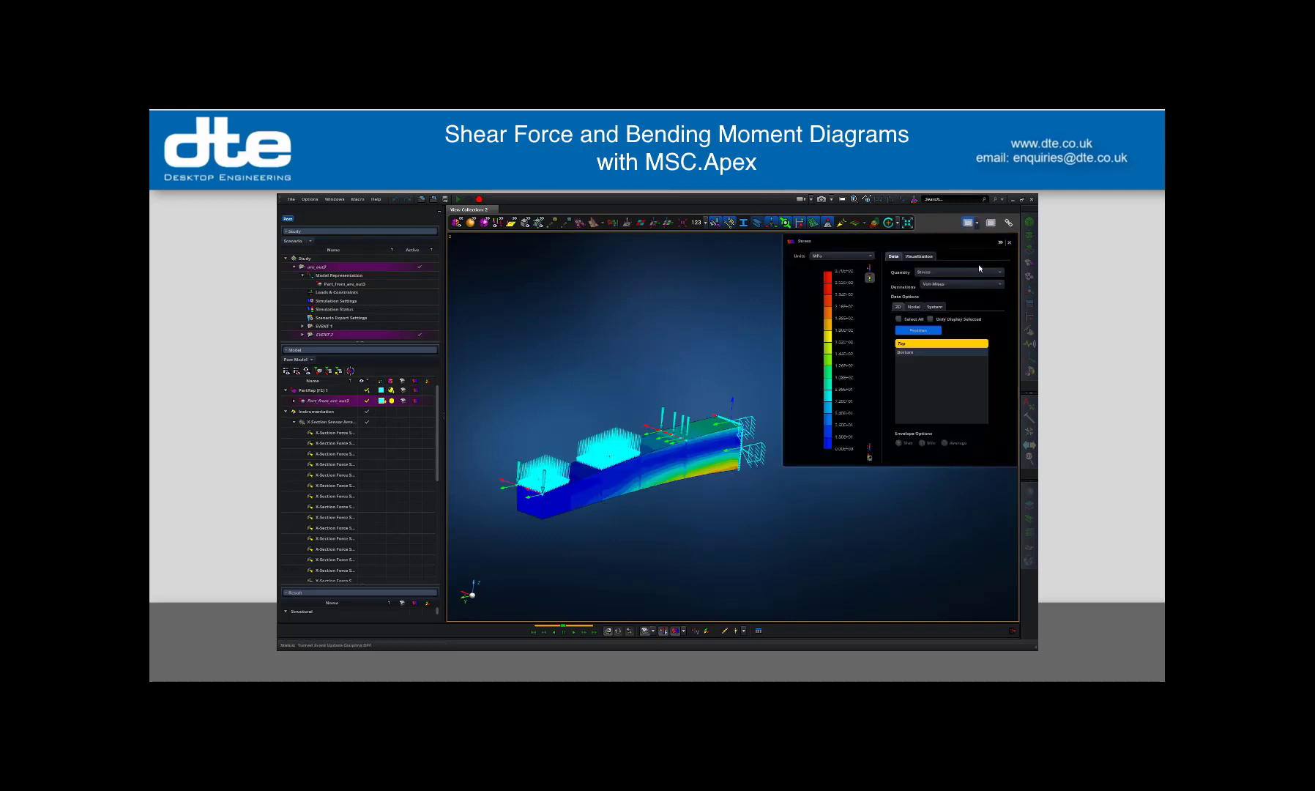
pyautogui.click(1010, 242)
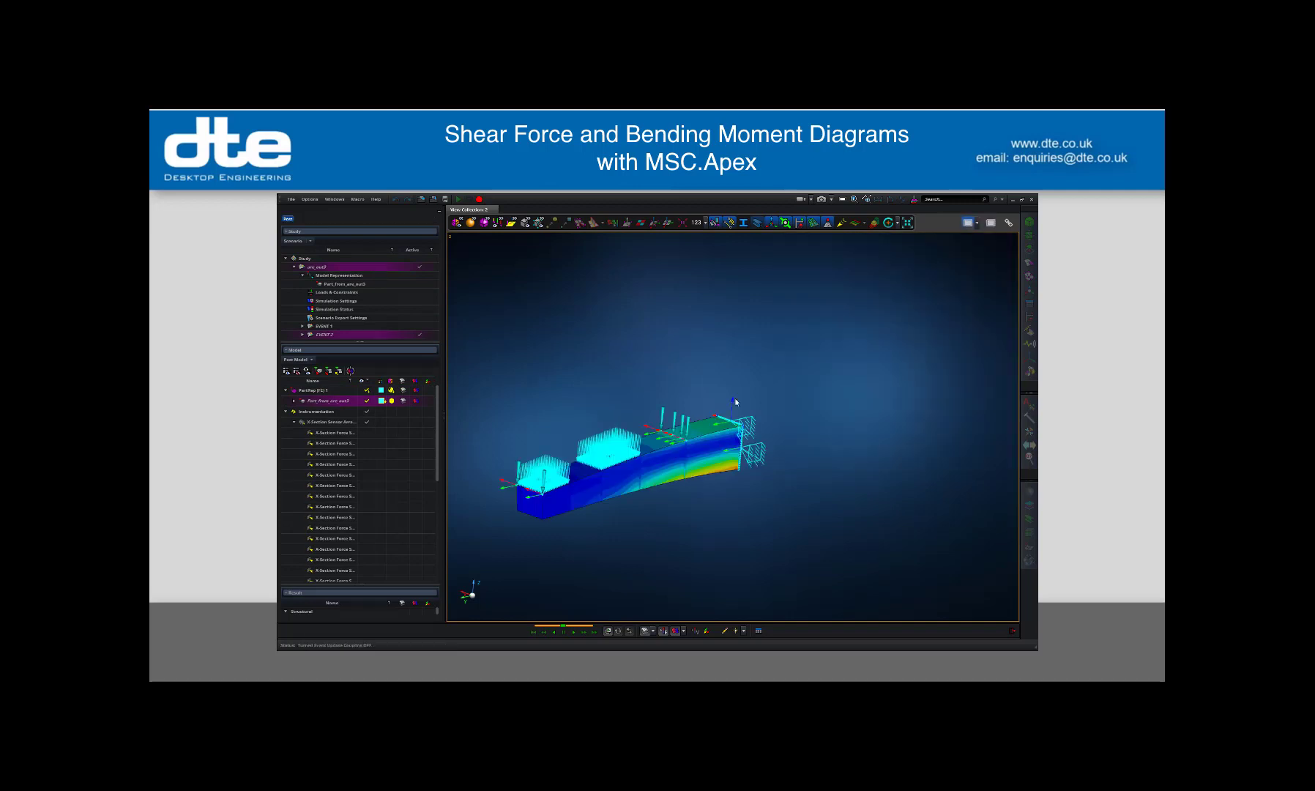
pyautogui.doubleClick(333, 327)
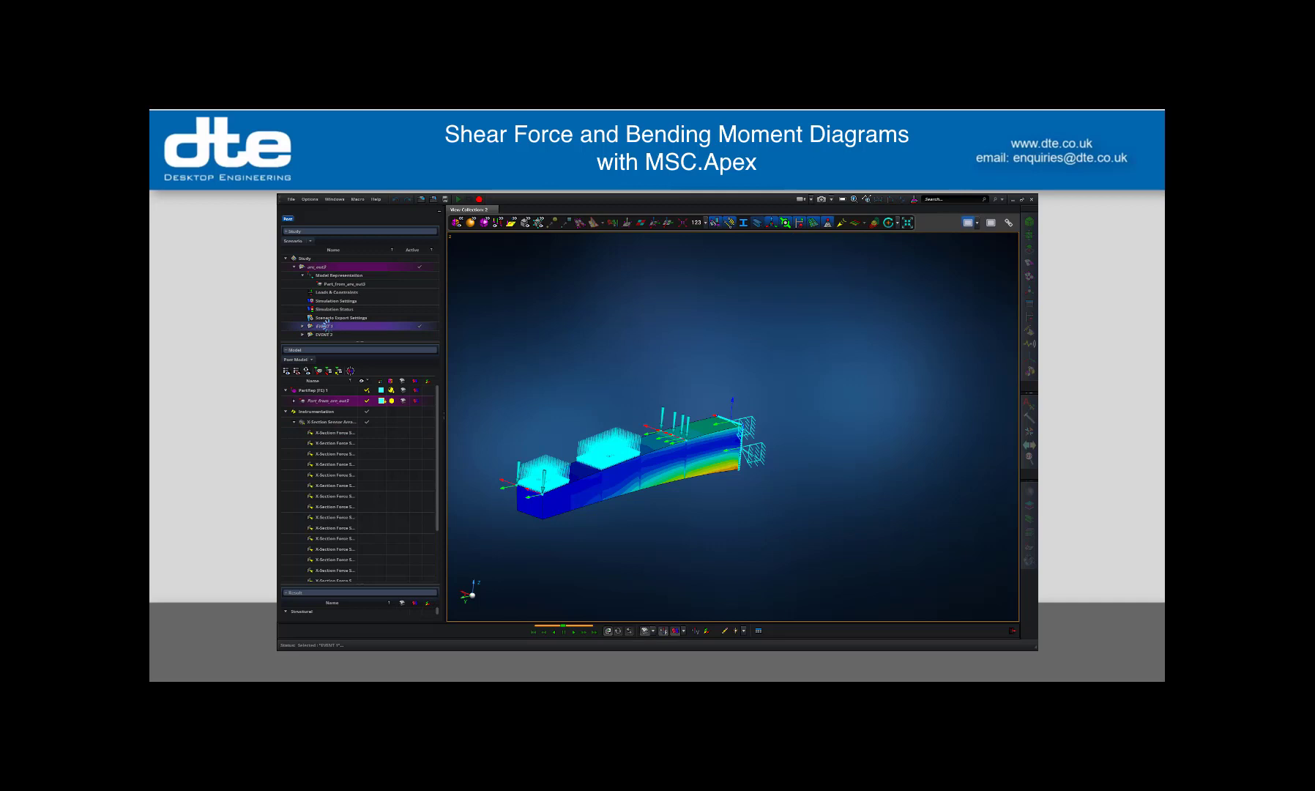
pyautogui.rightClick(362, 328)
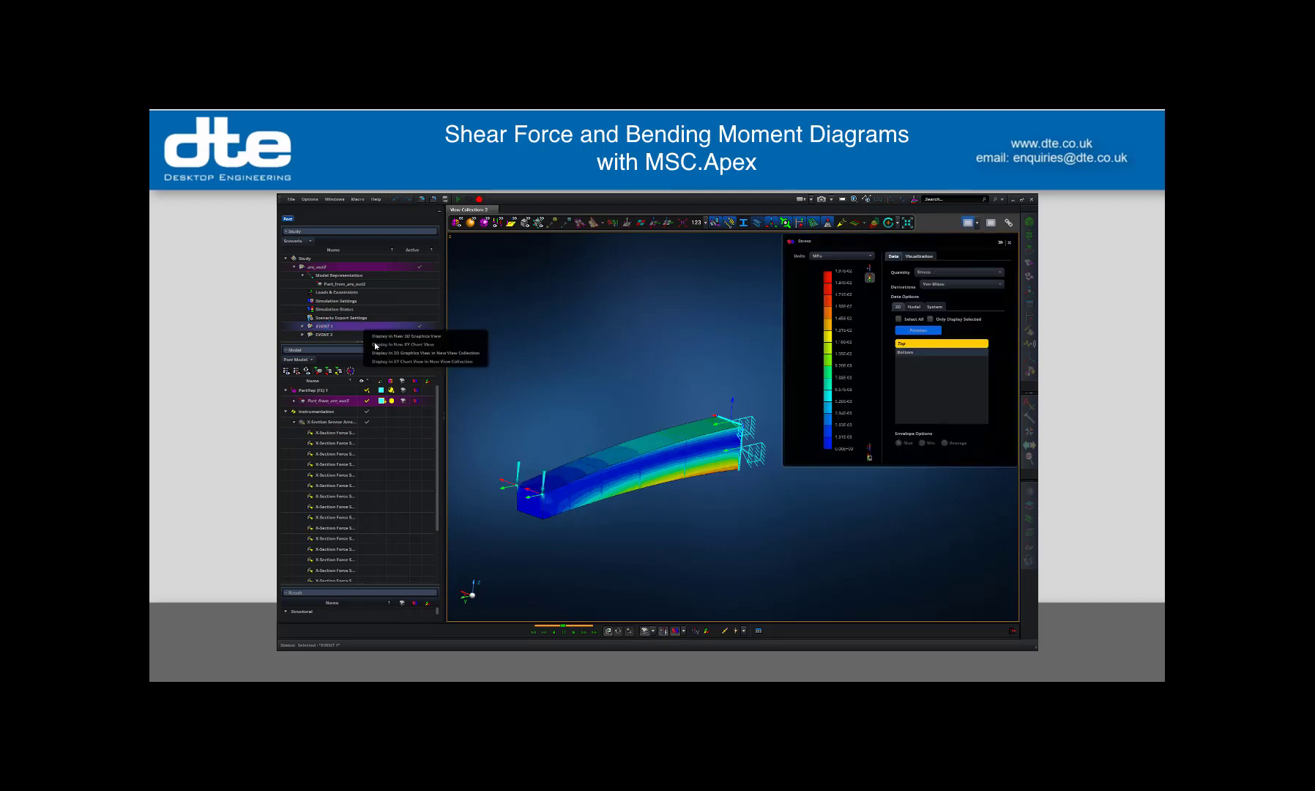
# - Show EVENT 1 in a widened new XY chart view targeting X-Section Sensor Array 1
pyautogui.click(375, 345)
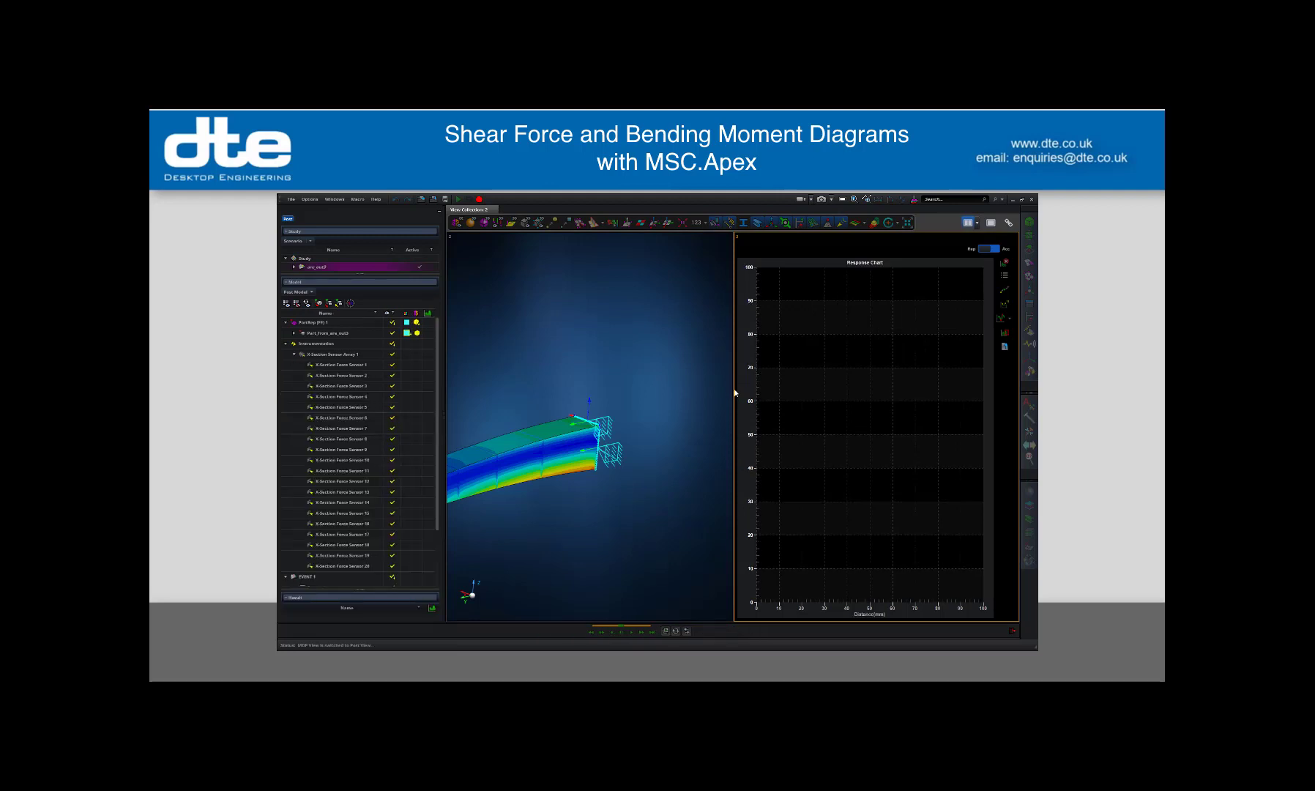
pyautogui.moveTo(731, 394); pyautogui.dragTo(544, 395)
pyautogui.click(341, 355)
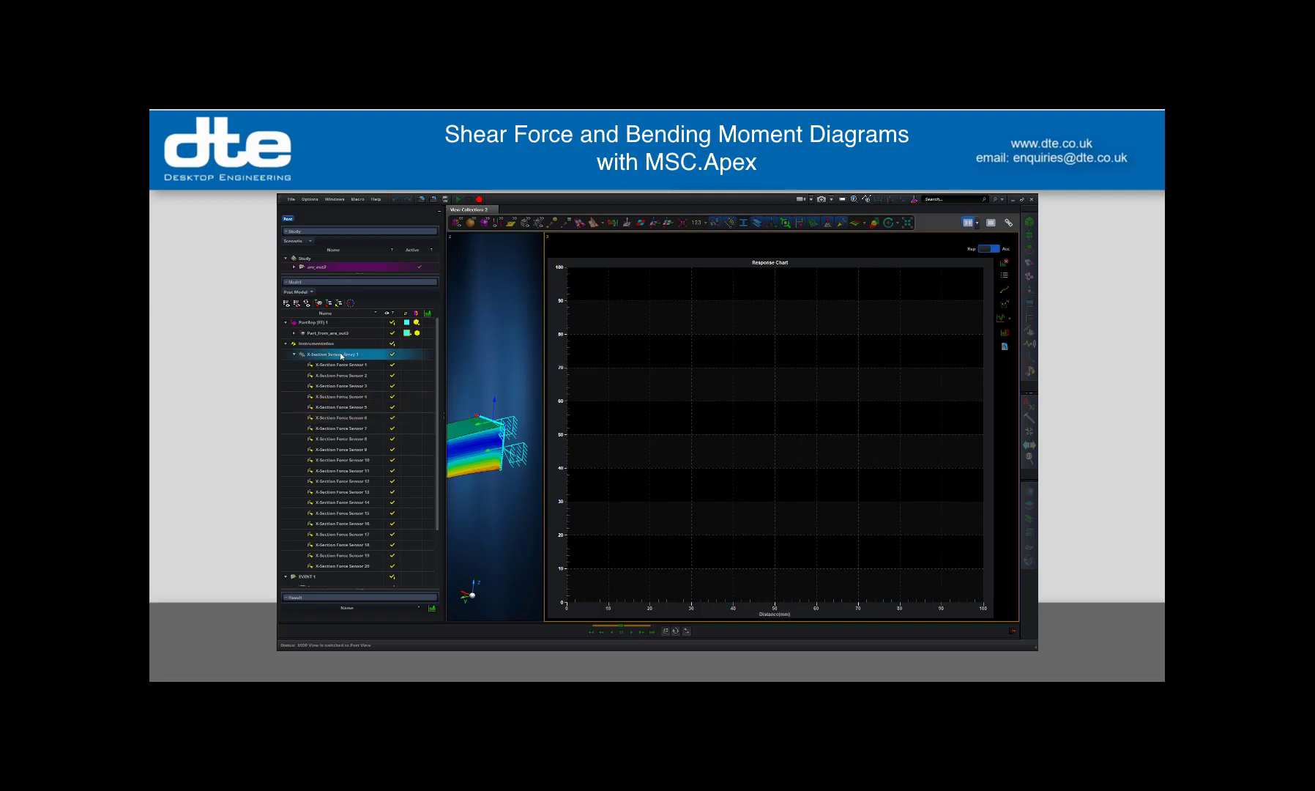
pyautogui.rightClick(348, 357)
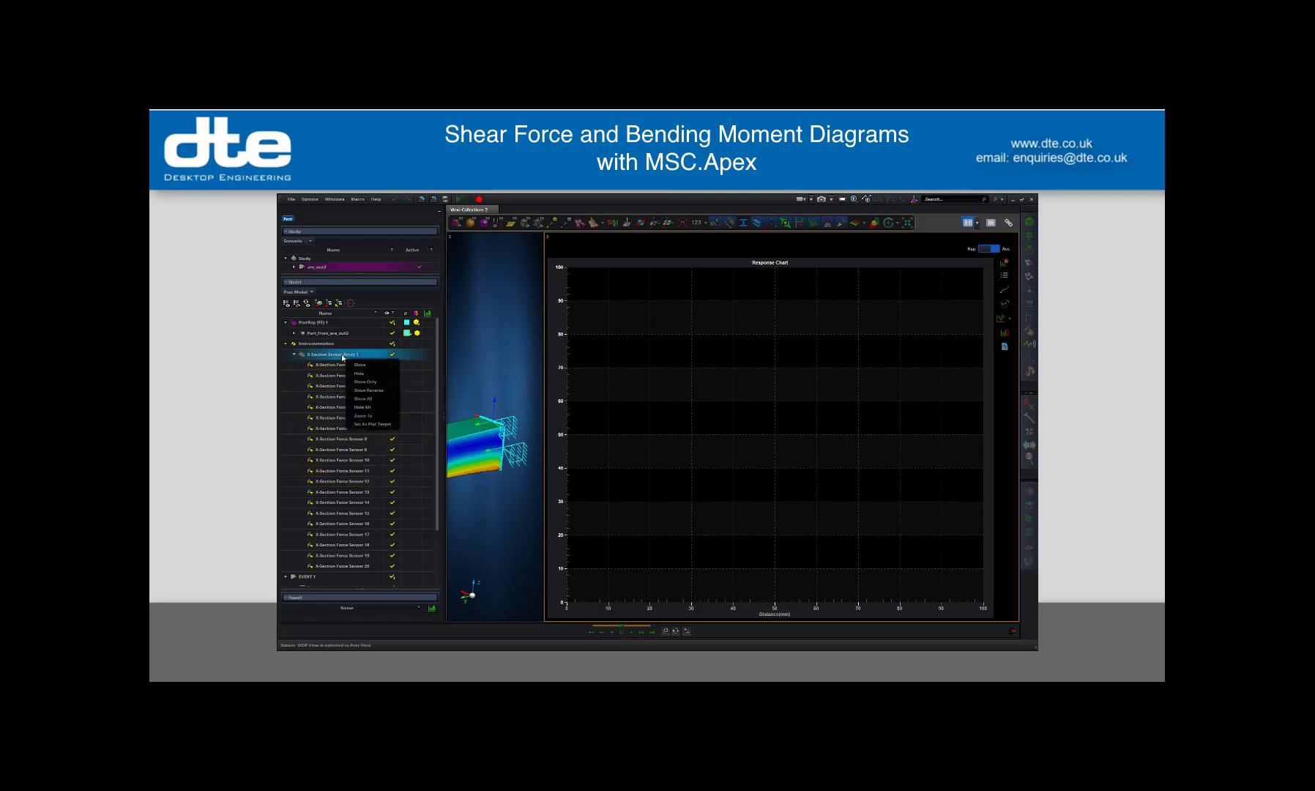
pyautogui.click(371, 424)
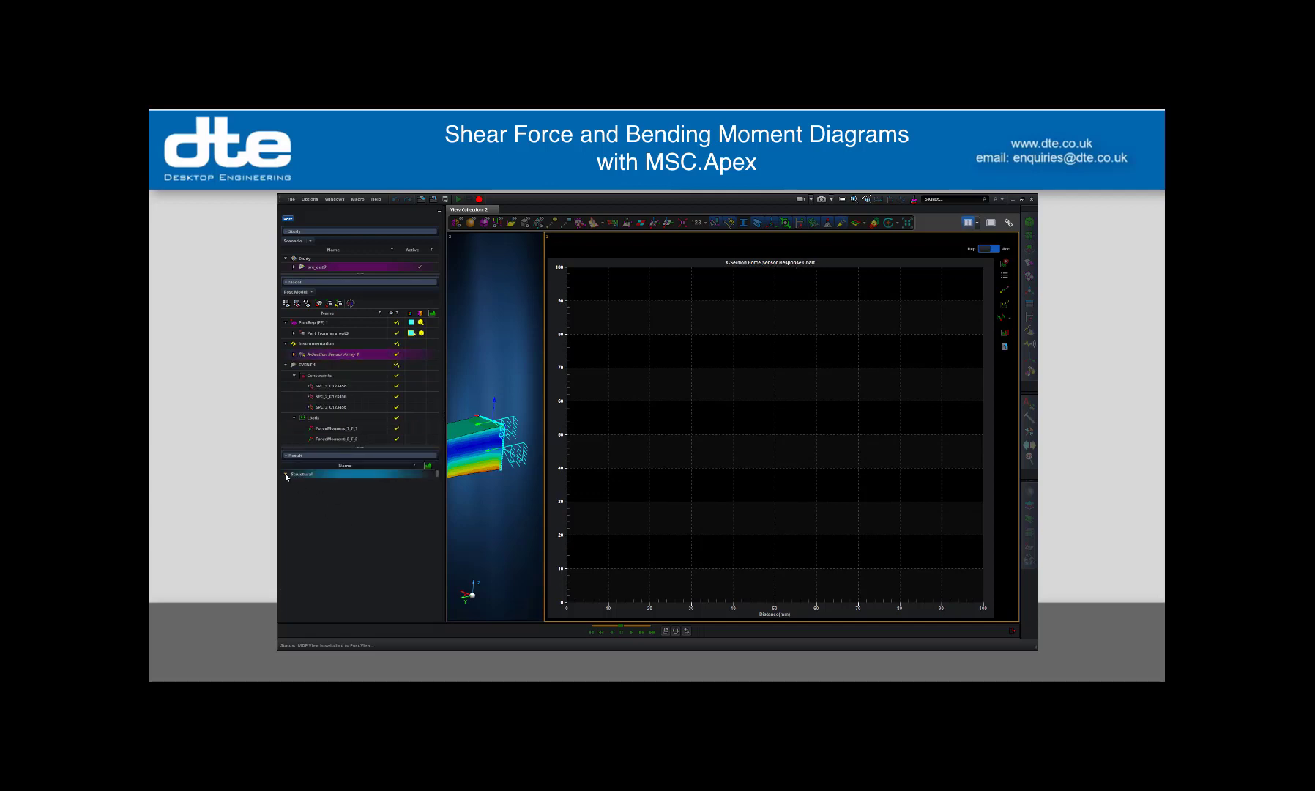
# - Plot EVENT 1's Section Force Y-Component and Section Moment X-Component along the beam length
pyautogui.click(286, 473)
pyautogui.click(302, 490)
pyautogui.click(338, 517)
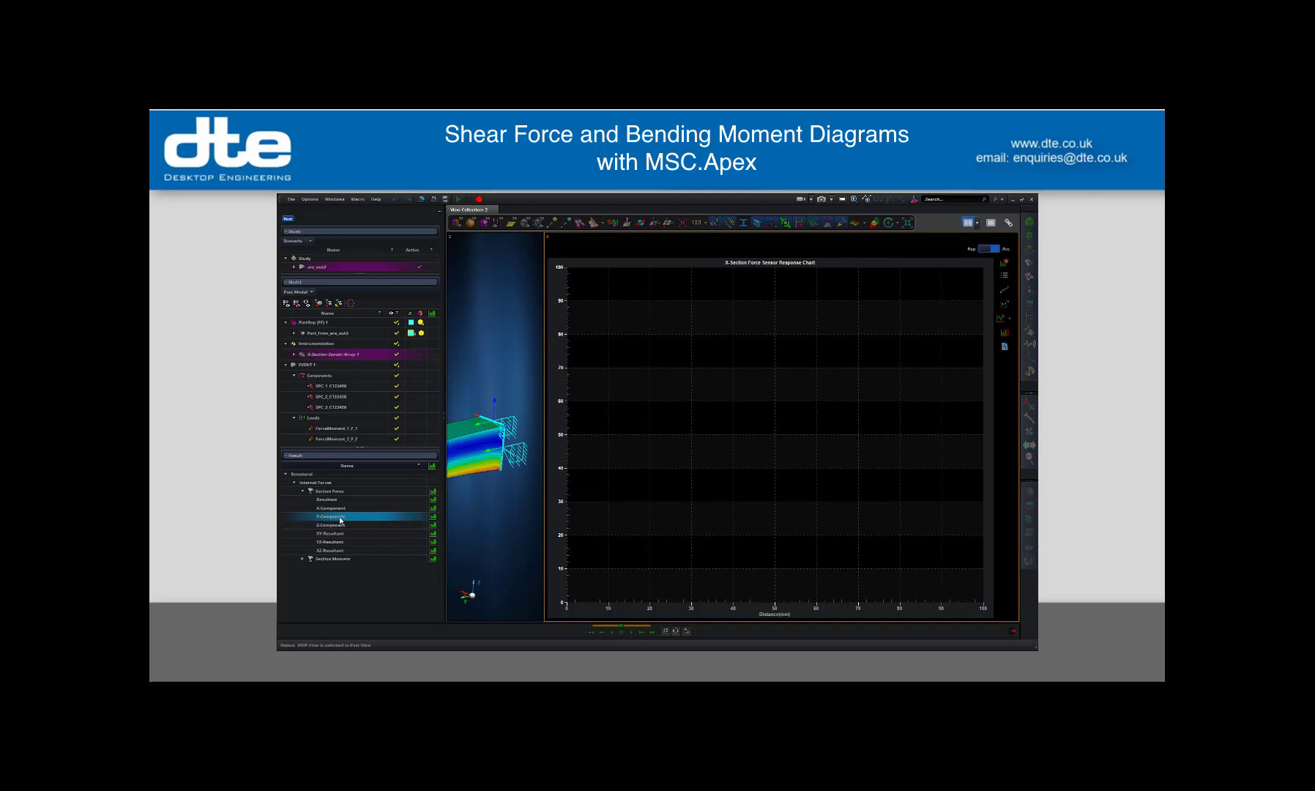
pyautogui.click(432, 516)
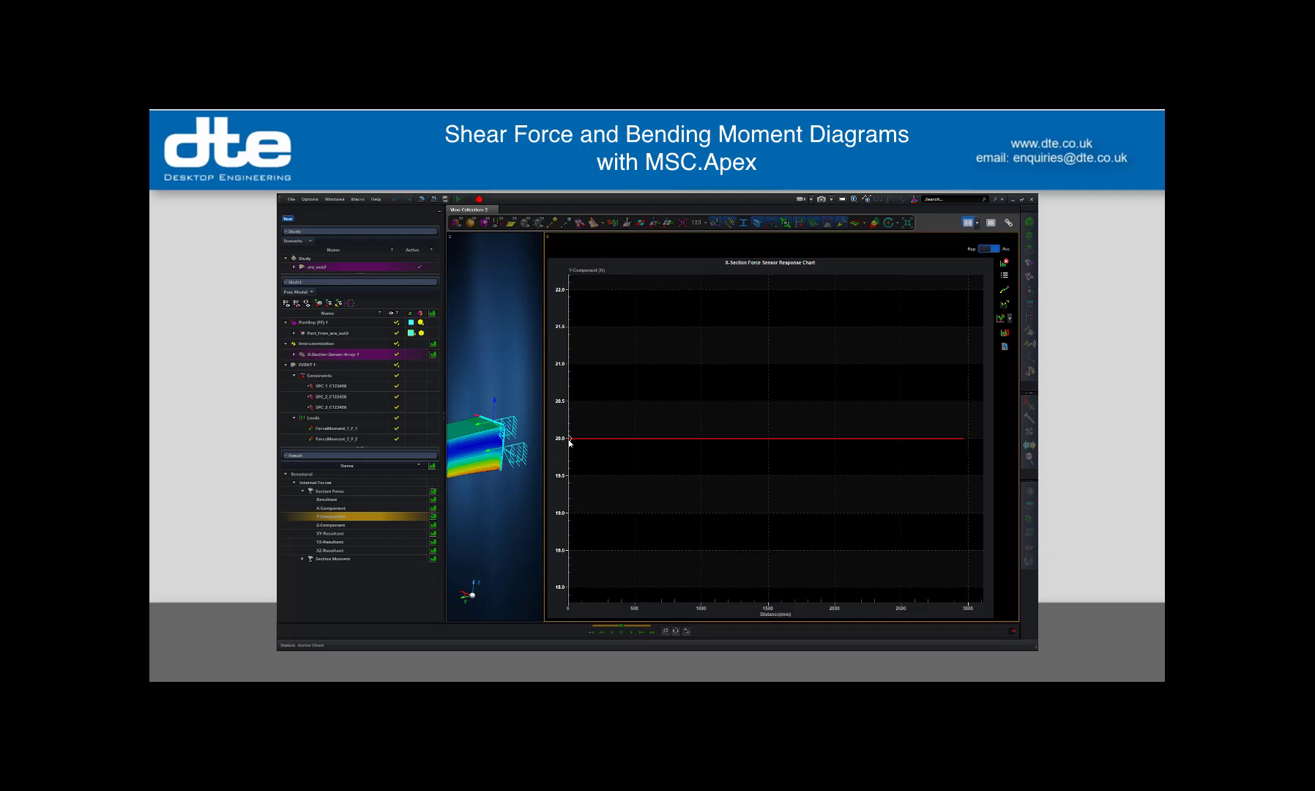
pyautogui.moveTo(924, 437)
pyautogui.click(302, 558)
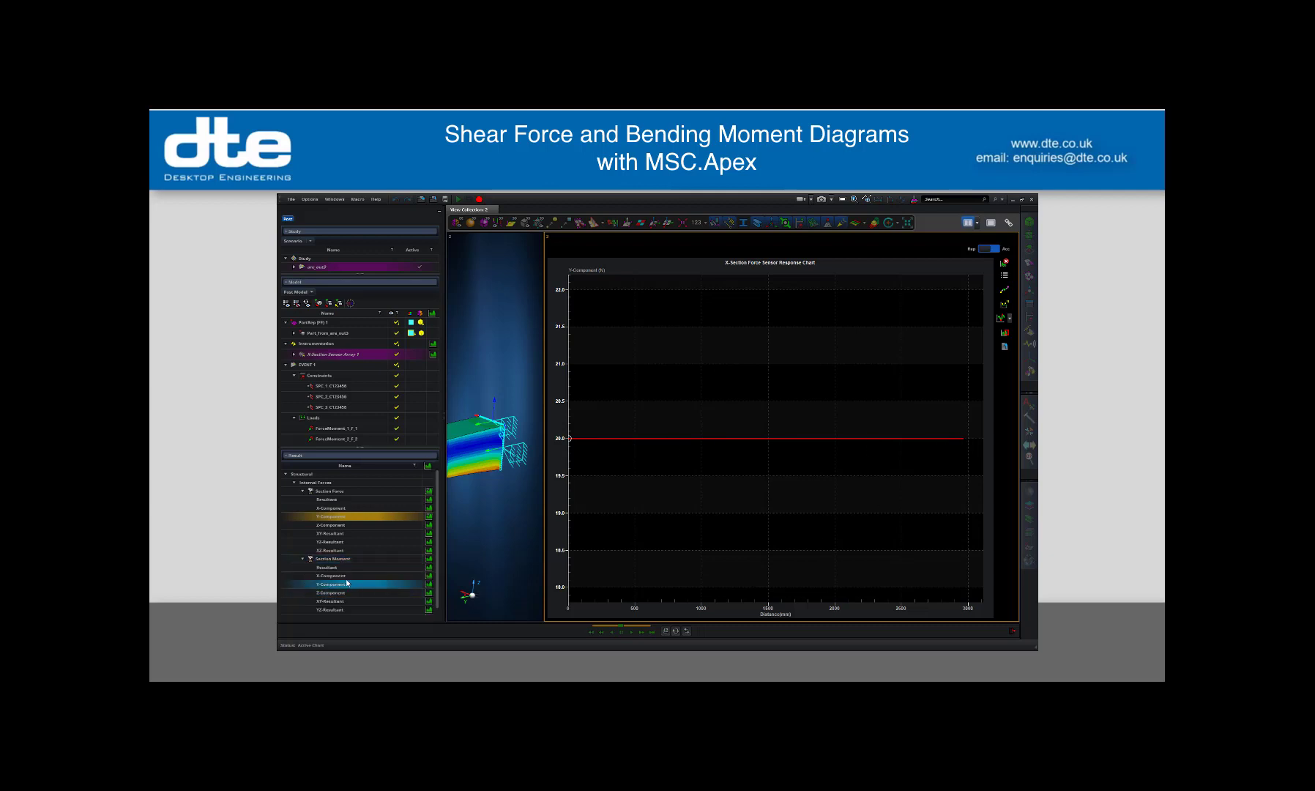
pyautogui.click(429, 575)
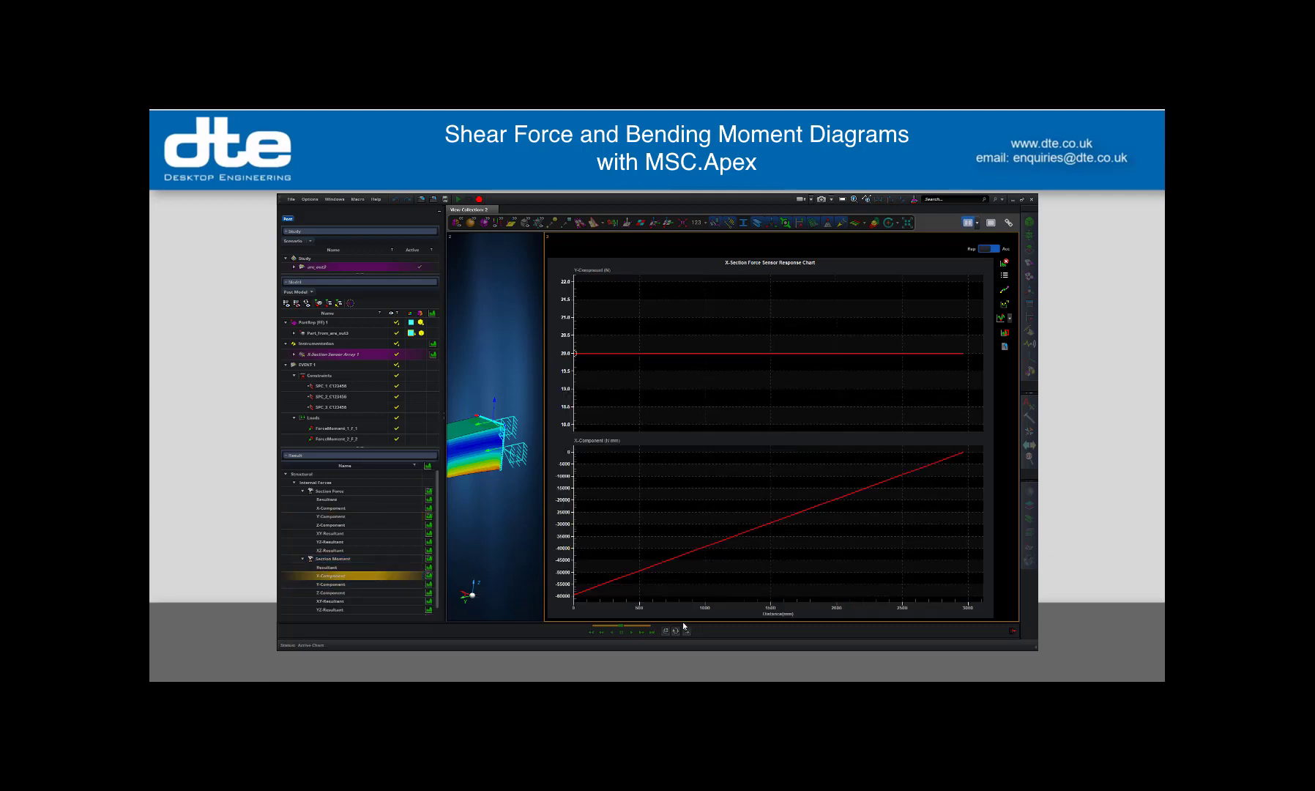
pyautogui.moveTo(575, 600)
pyautogui.click(293, 268)
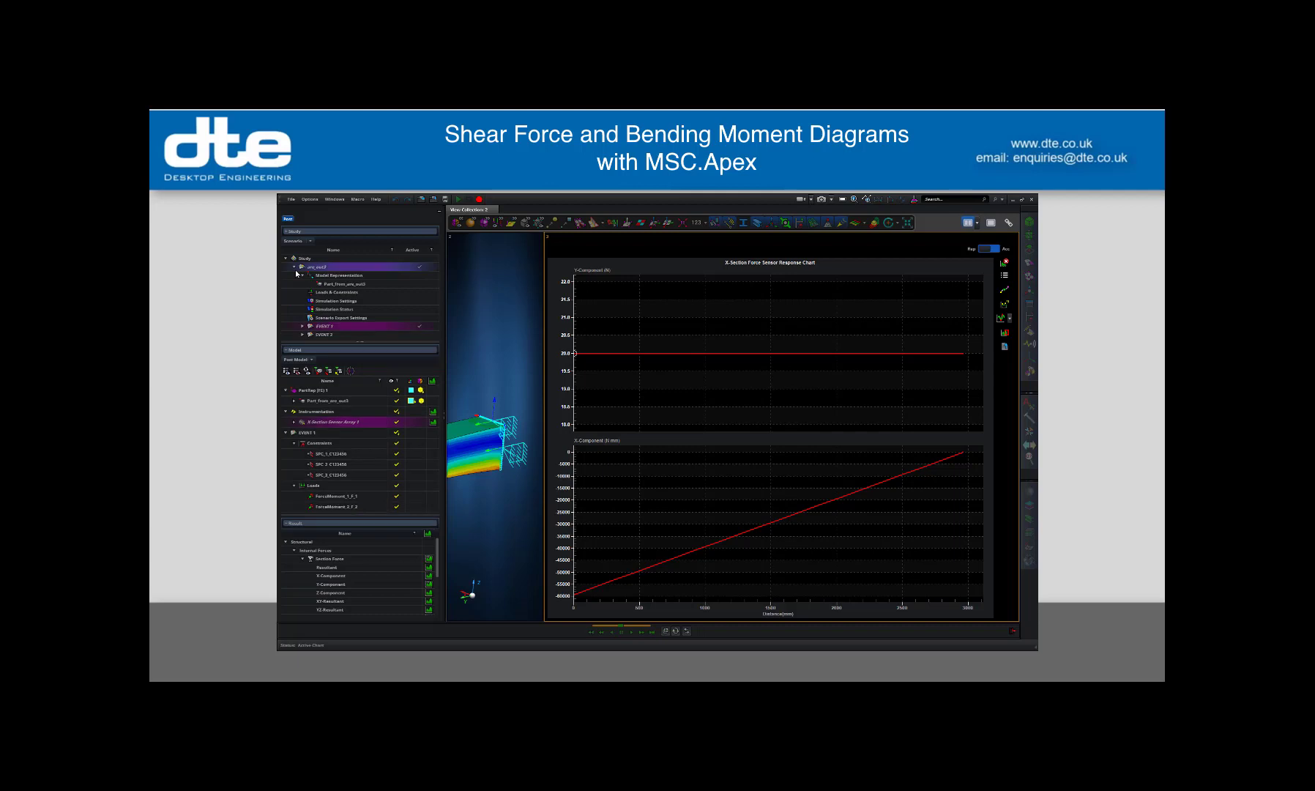
# - Open EVENT 2 in a new widened XY chart view with X-Section Sensor Array 1 as plot target
pyautogui.rightClick(325, 336)
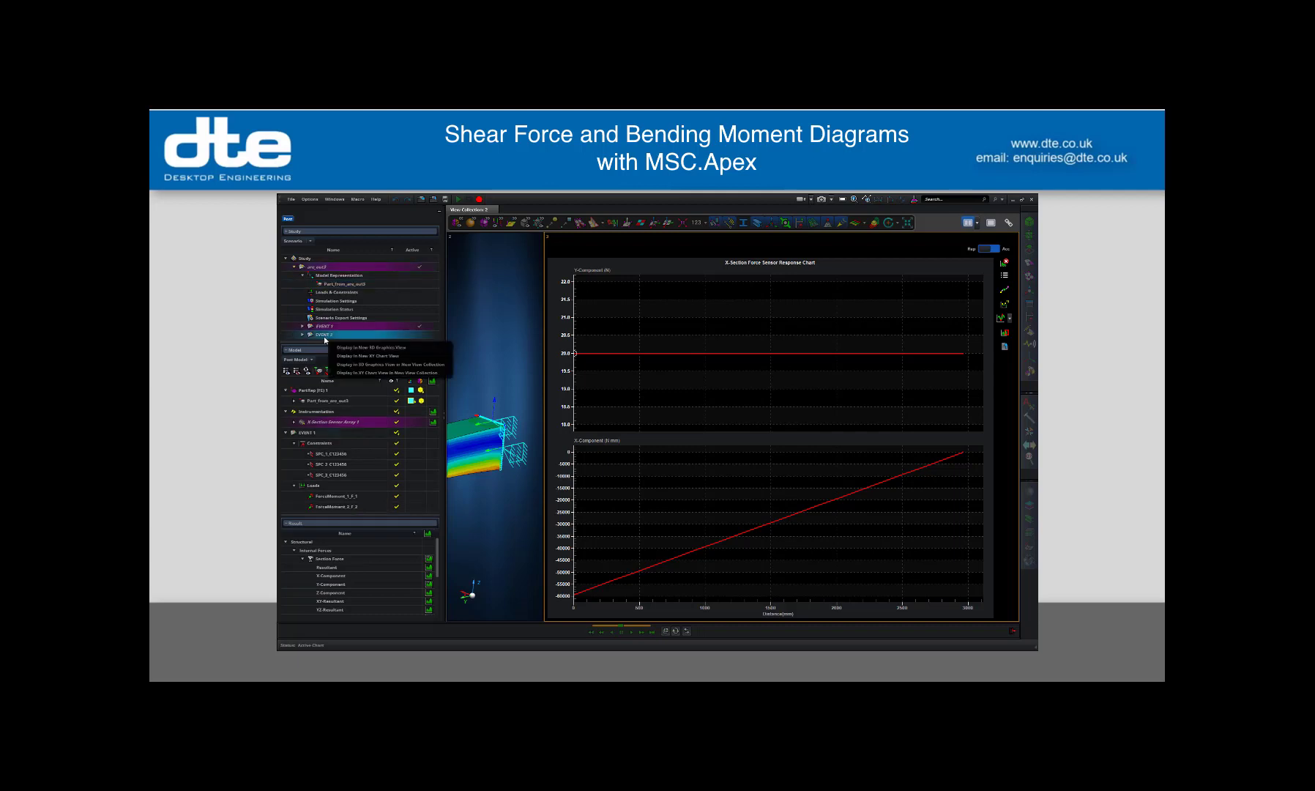
pyautogui.click(385, 357)
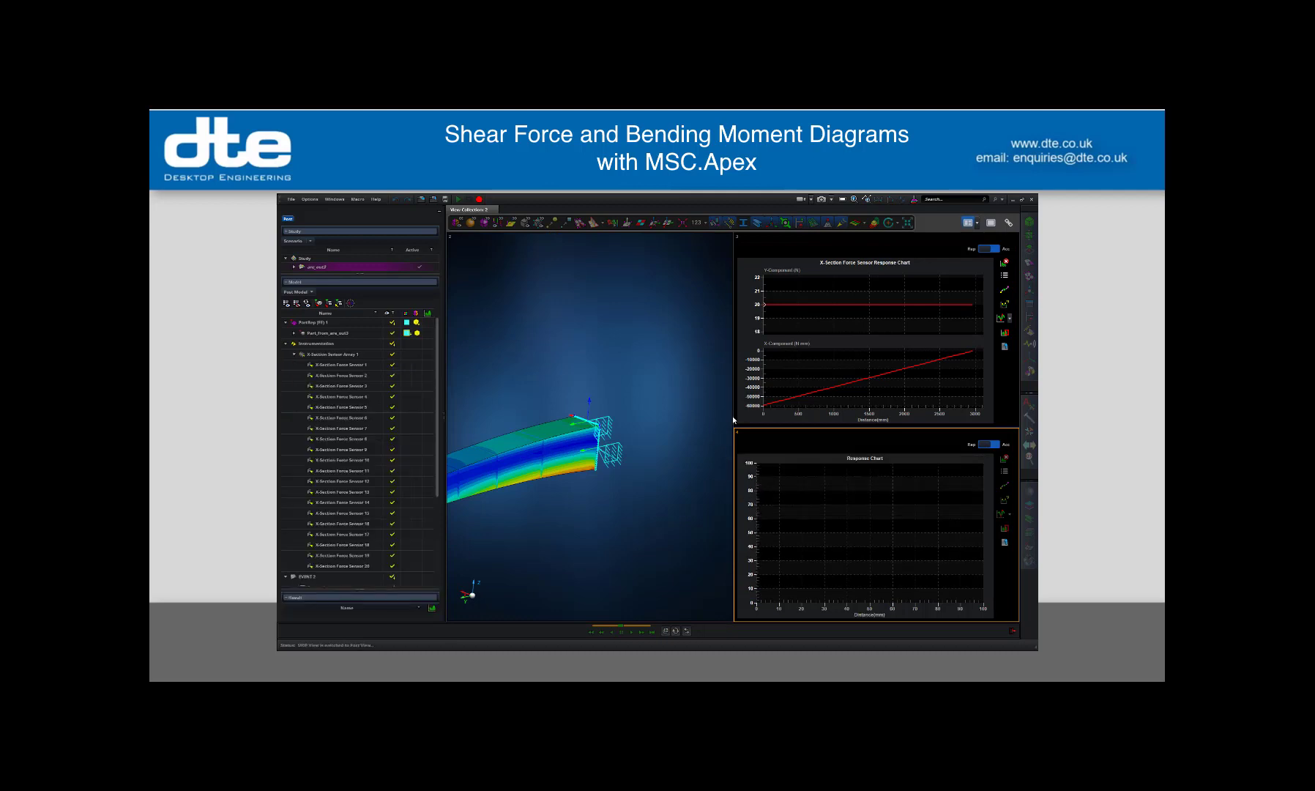
pyautogui.moveTo(732, 416); pyautogui.dragTo(547, 416)
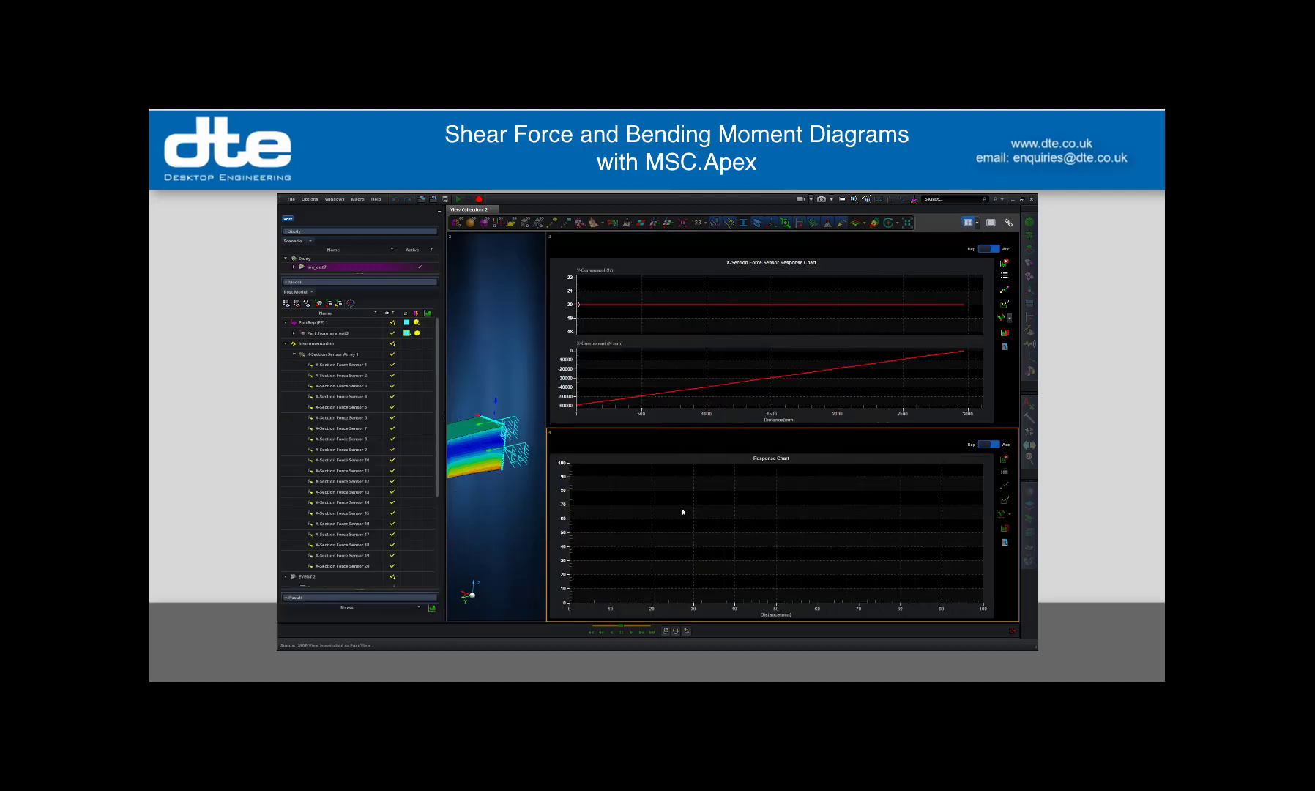
pyautogui.click(342, 355)
pyautogui.rightClick(342, 359)
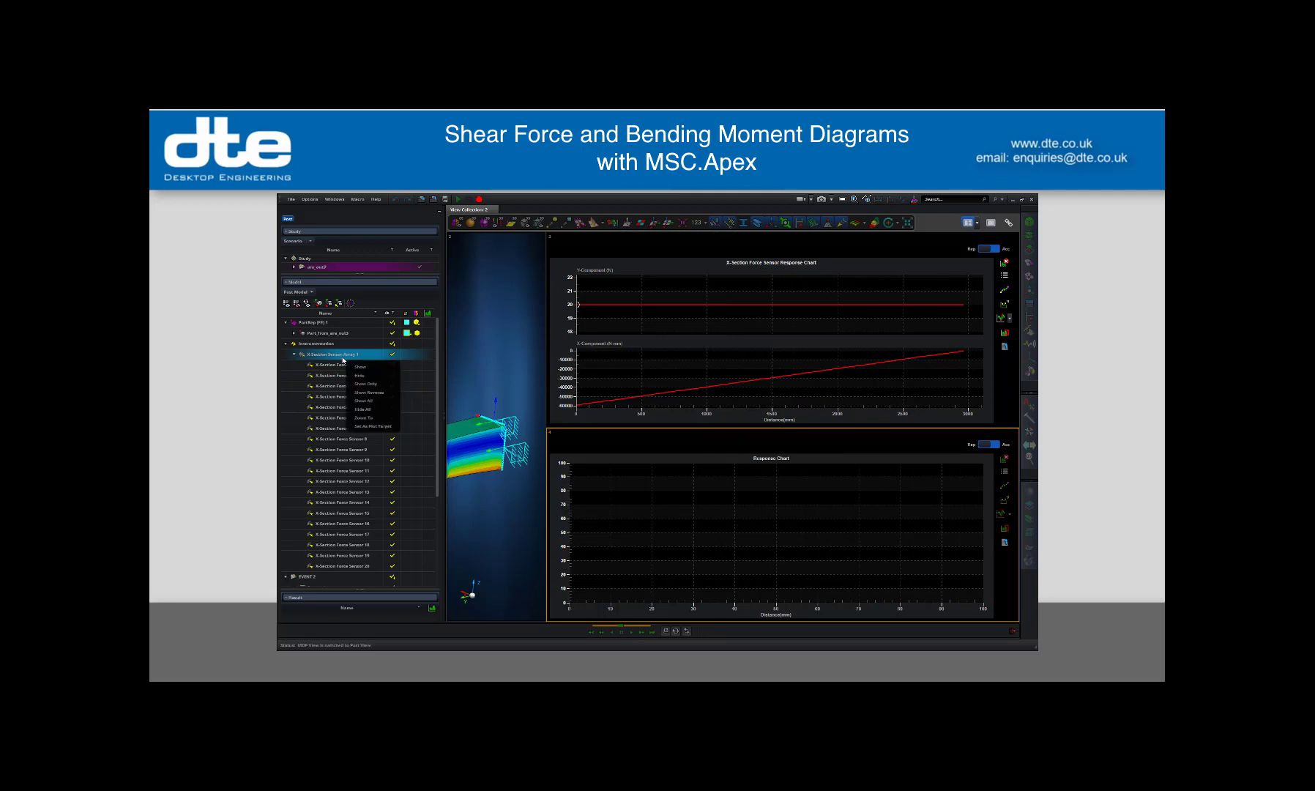
pyautogui.click(439, 437)
pyautogui.click(294, 355)
pyautogui.click(285, 365)
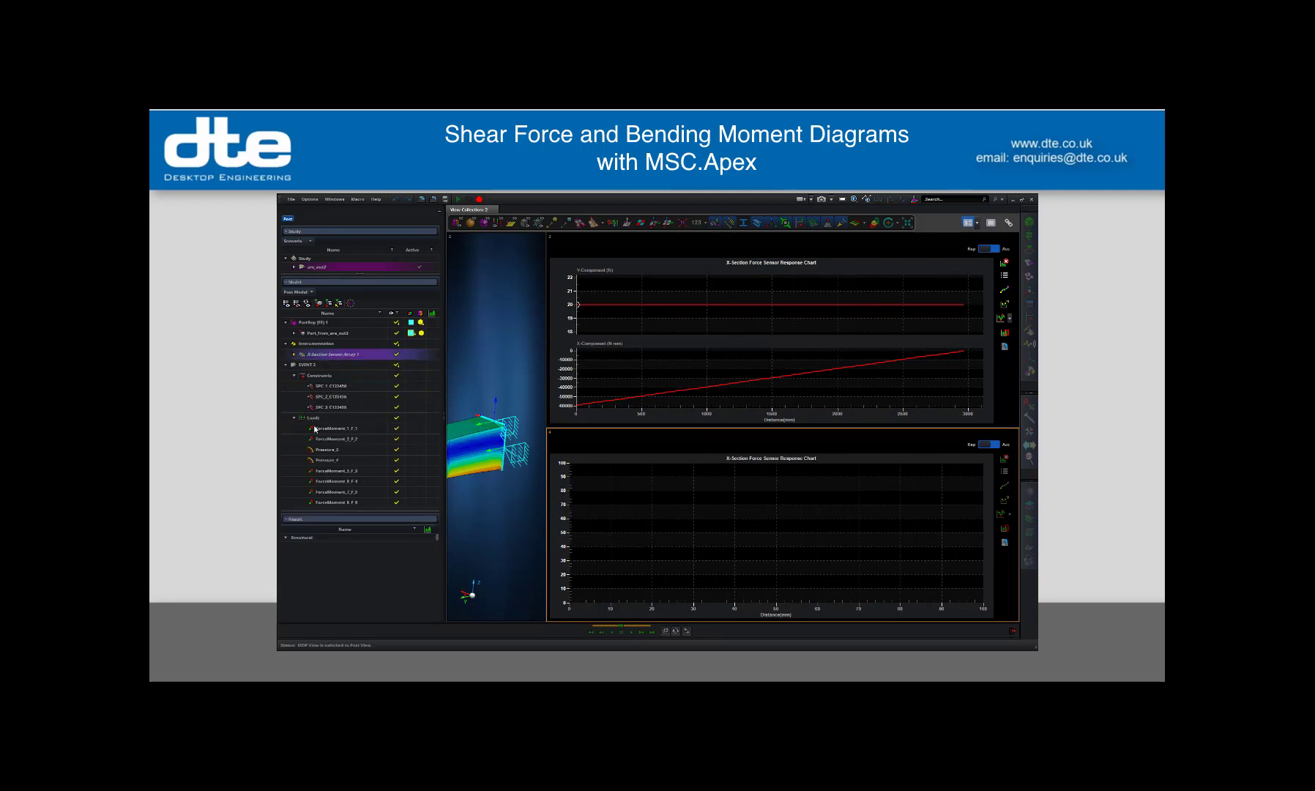
# - Plot EVENT 2's Section Force Y-Component and Section Moment X-Component, then export the upper chart to CSV
pyautogui.click(286, 541)
pyautogui.click(302, 554)
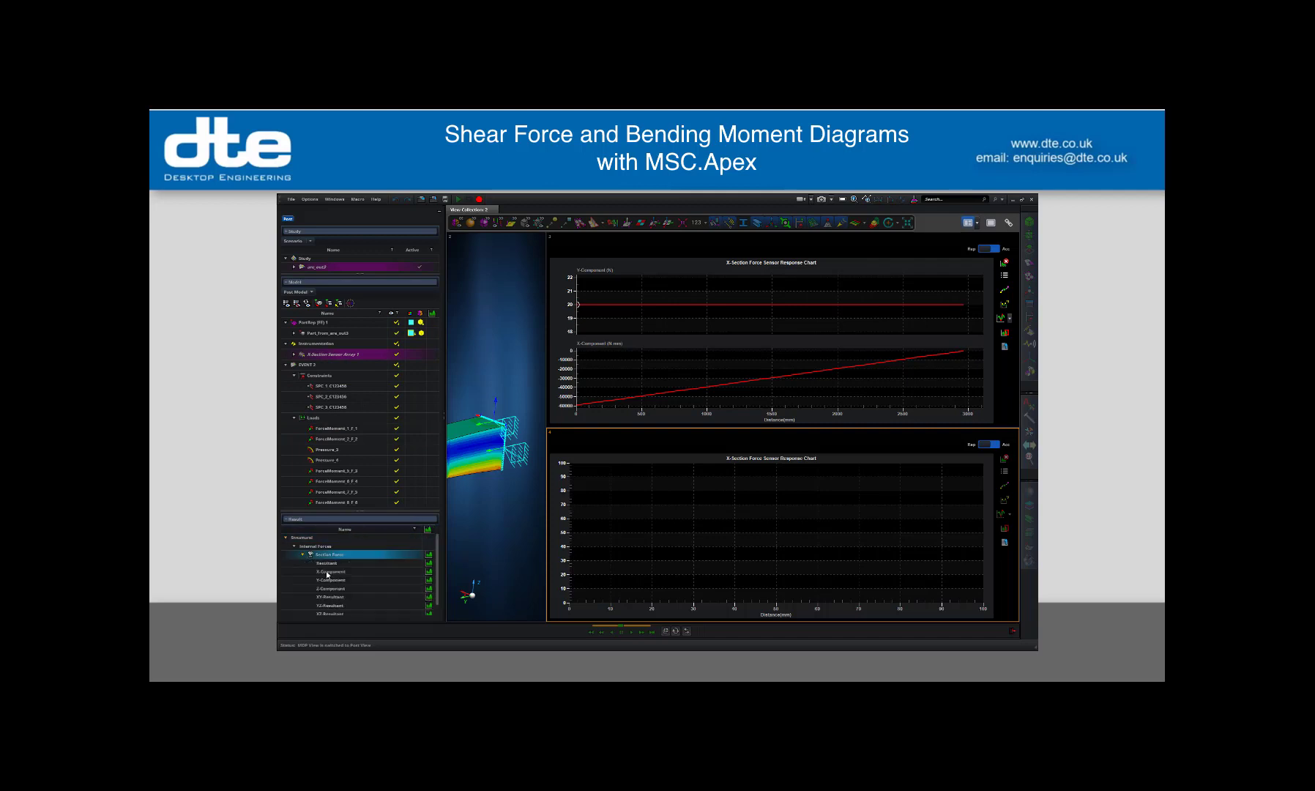
pyautogui.click(330, 579)
pyautogui.click(430, 582)
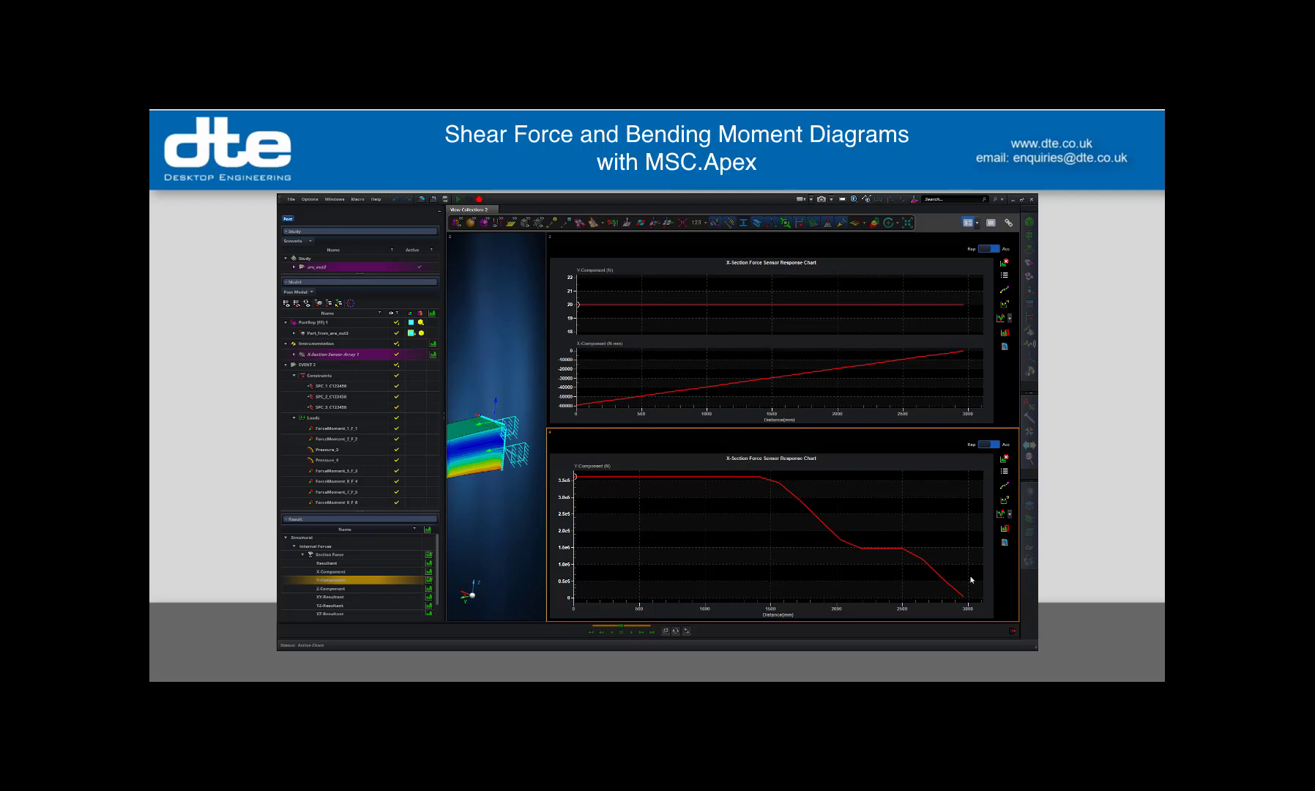
pyautogui.click(302, 554)
pyautogui.click(303, 562)
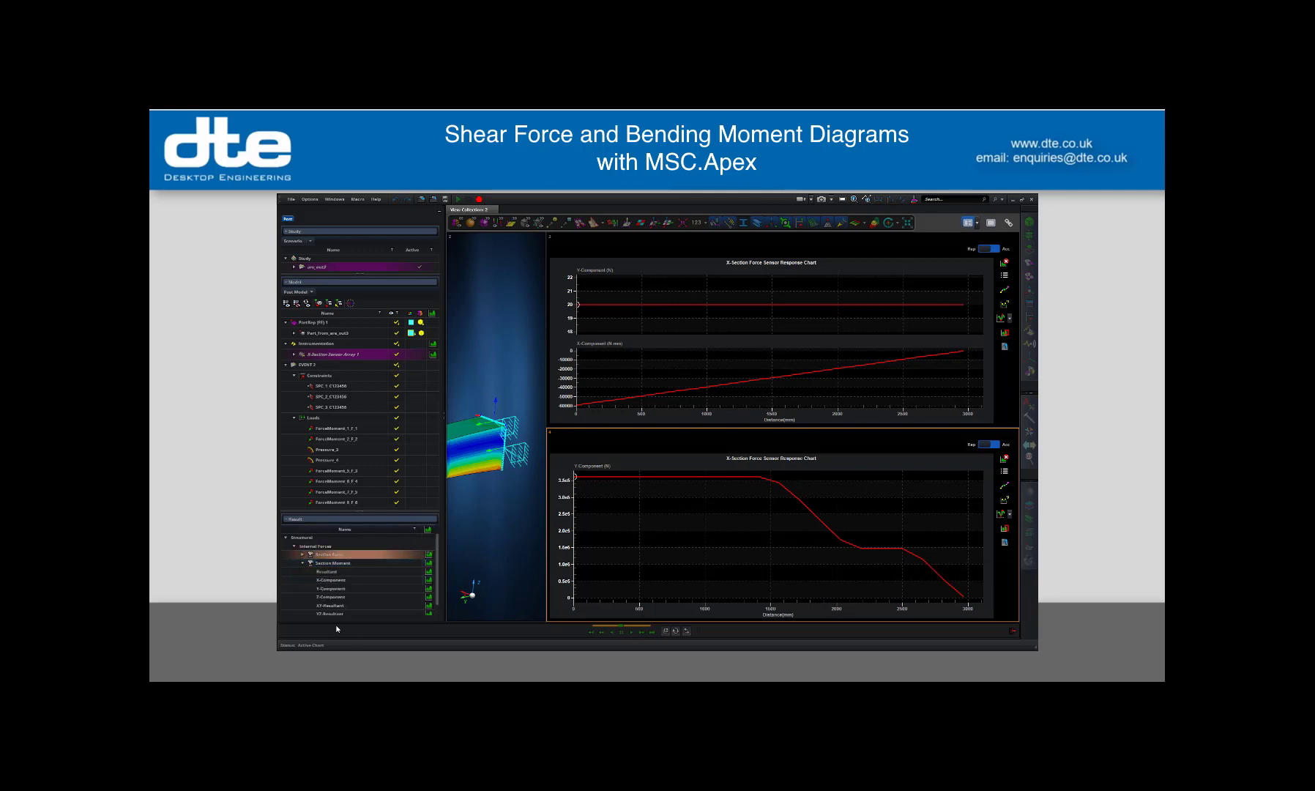
pyautogui.moveTo(329, 579); pyautogui.dragTo(597, 586)
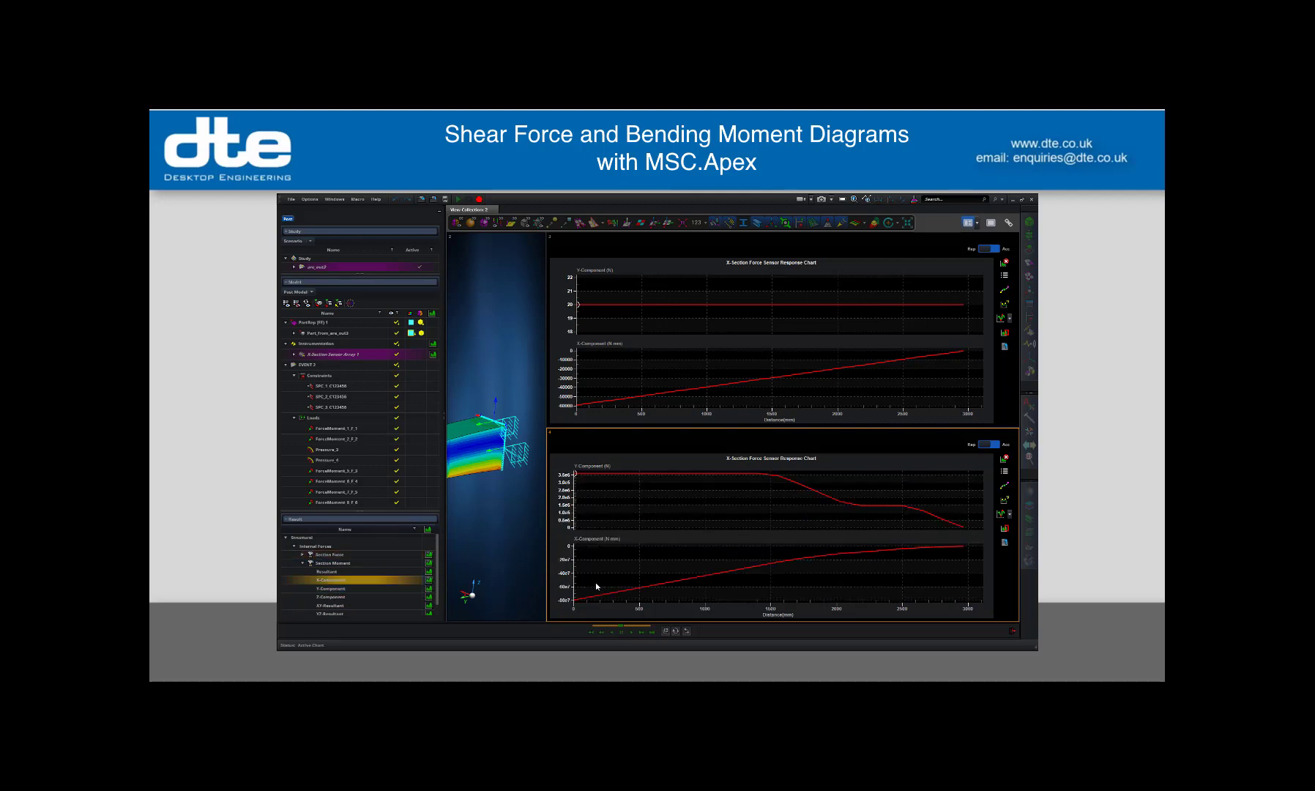
pyautogui.click(1004, 347)
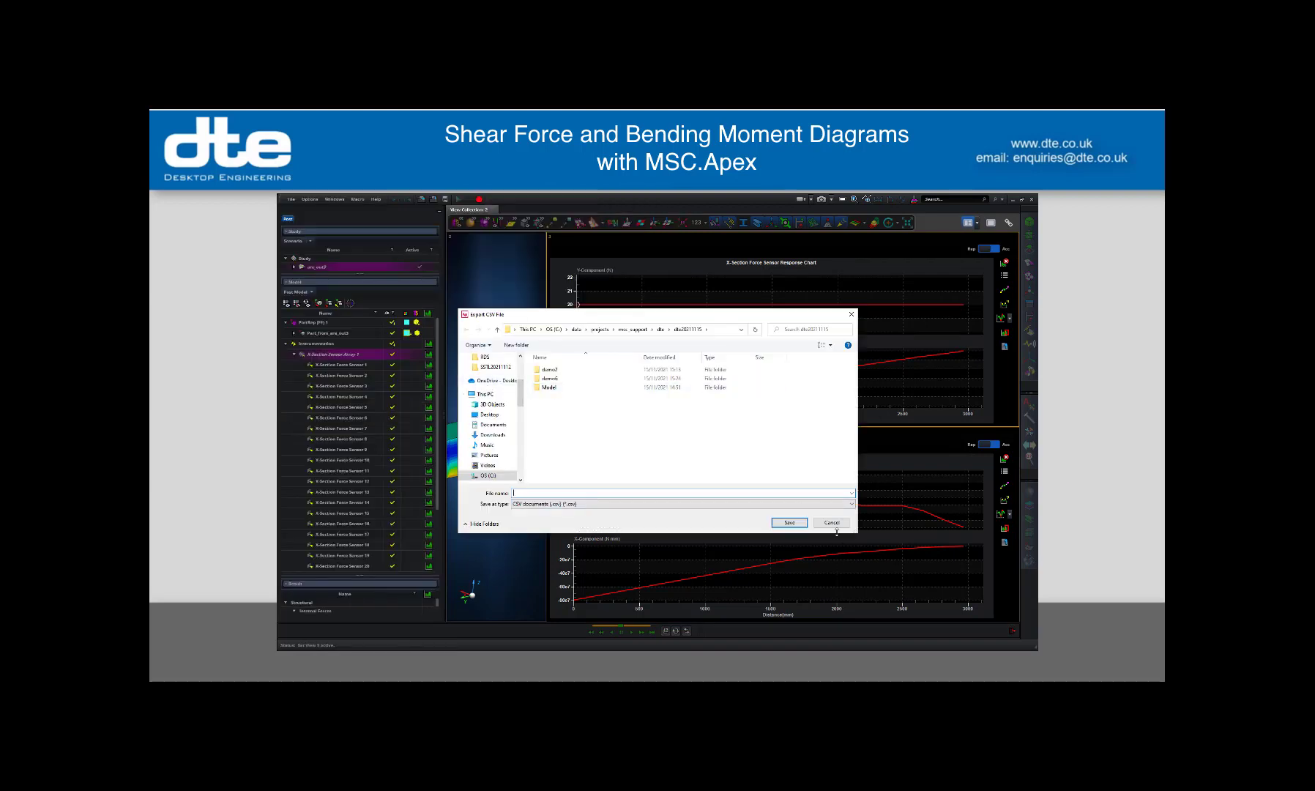
pyautogui.click(828, 522)
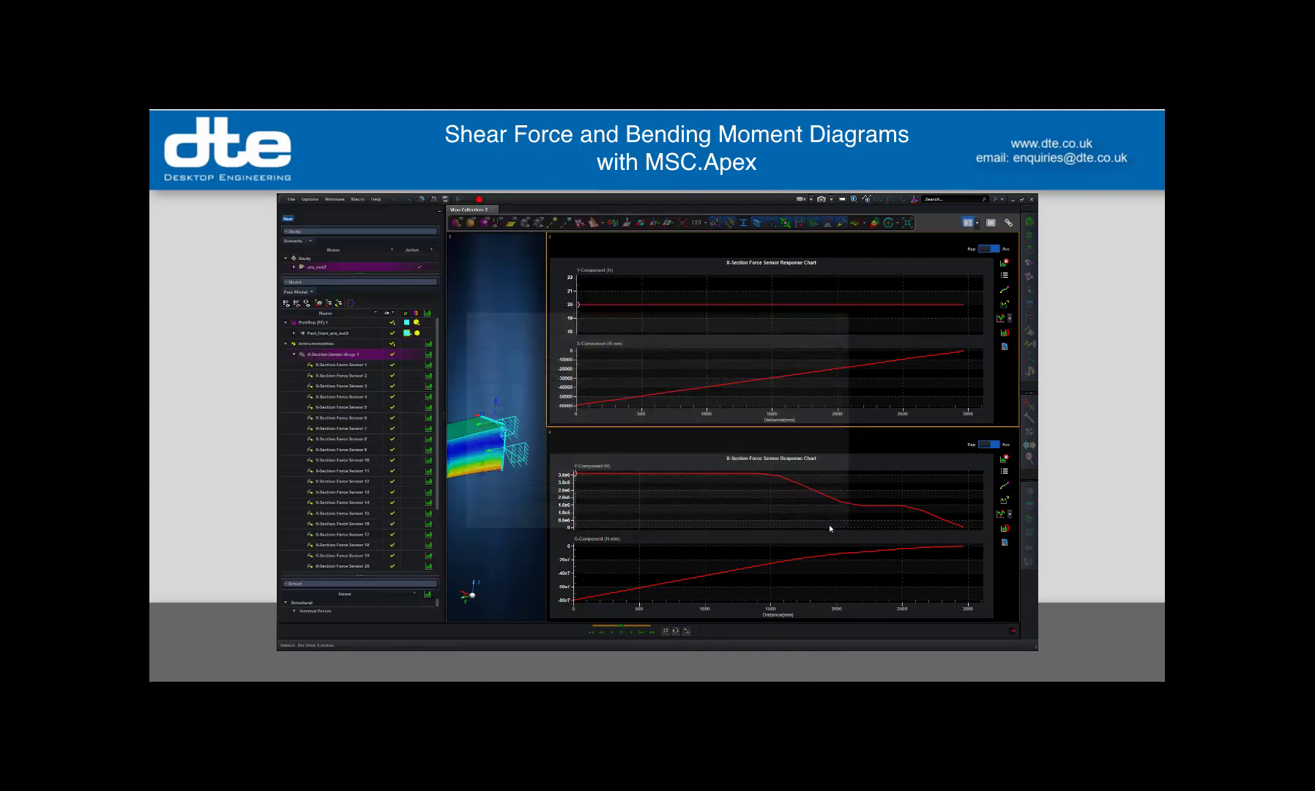